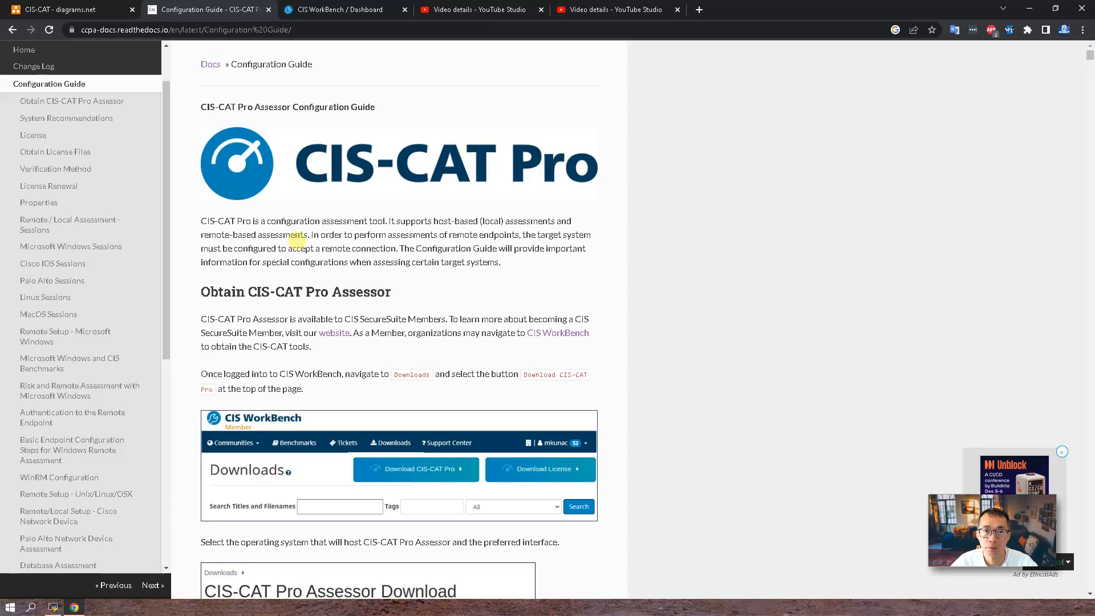
Review the two related YouTube video detail pages and the CIS-CAT Pro Assessor Configuration Guide's section on obtaining the tool
left_click(448, 8)
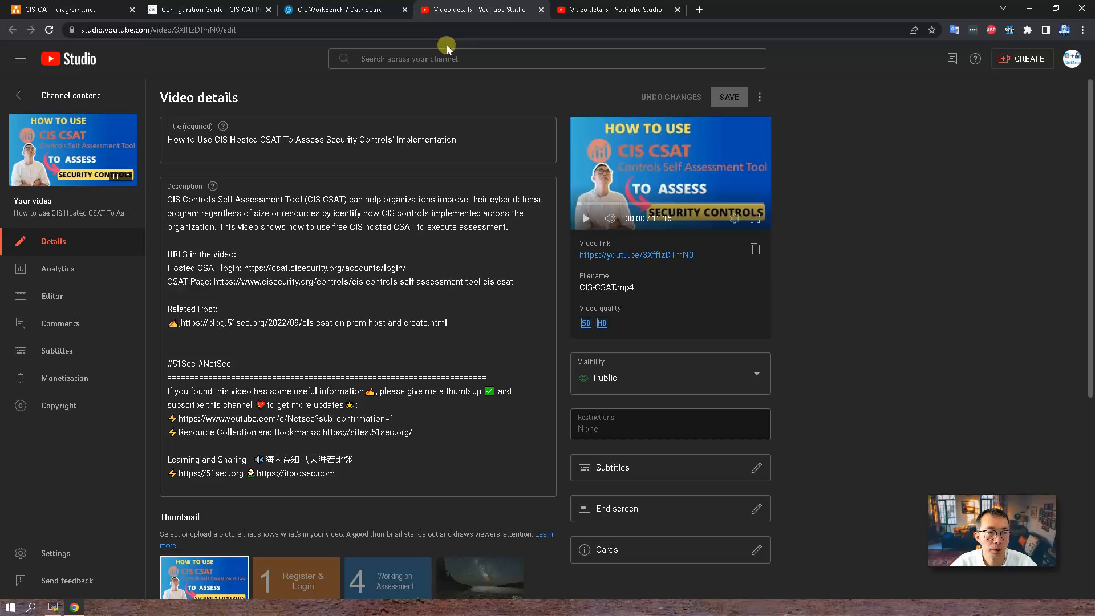
left_click(590, 16)
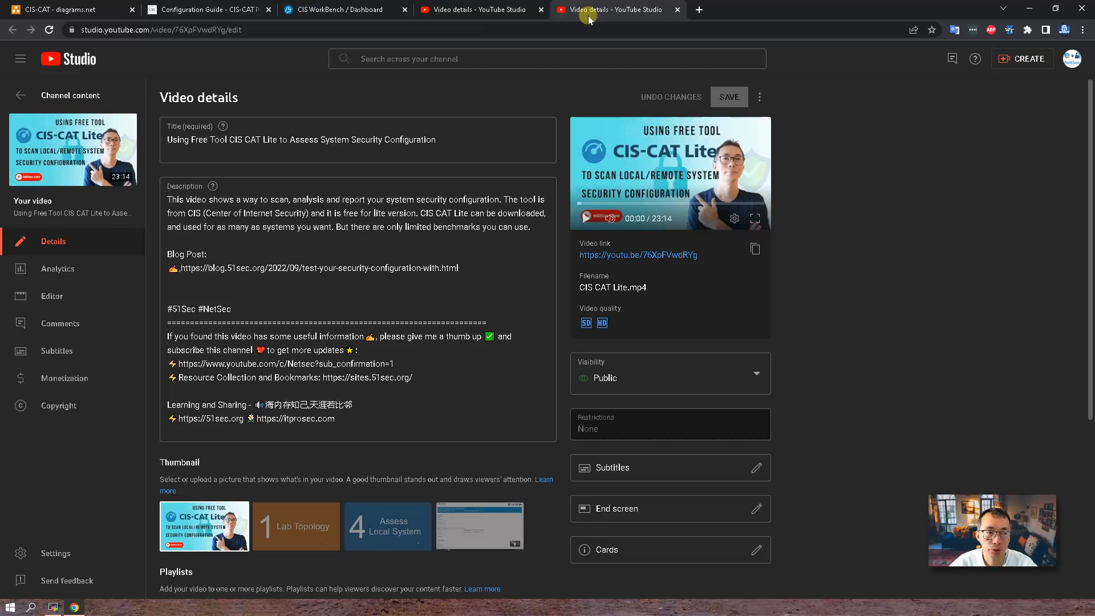
left_click(227, 10)
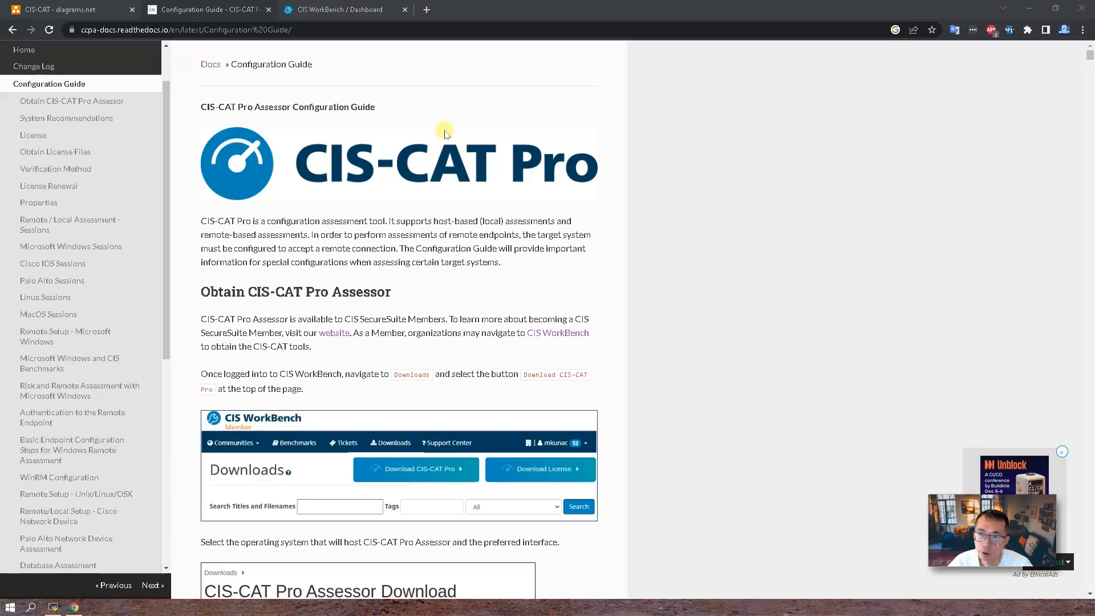
scroll(556, 225, "down", 3)
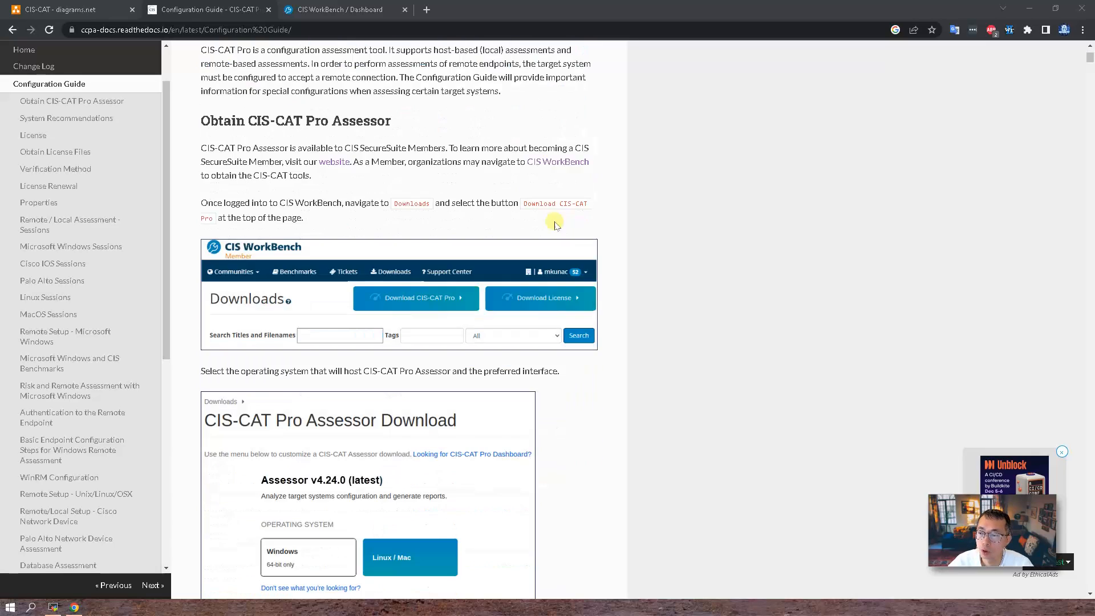
scroll(556, 224, "down", 12)
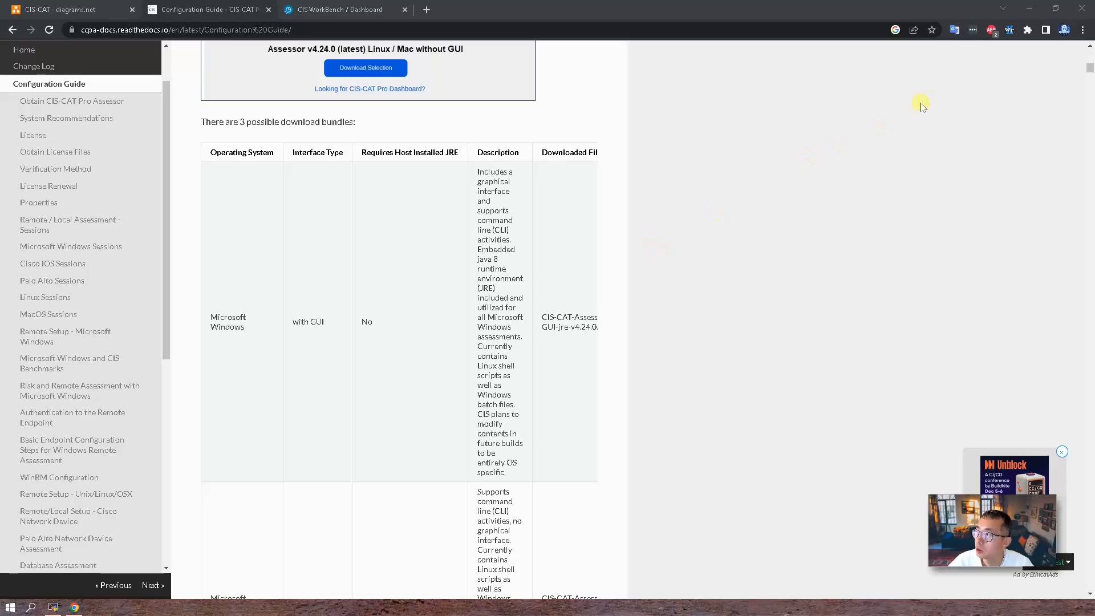
mouse_move(1090, 69)
left_mouse_down()
mouse_move(1086, 441)
mouse_move(1090, 54)
left_mouse_up()
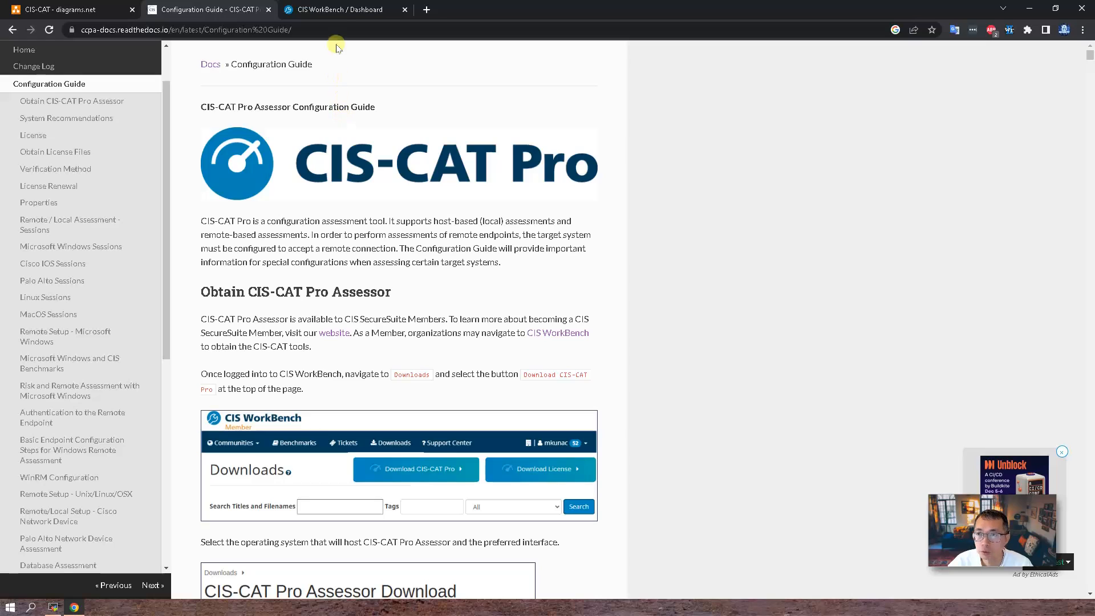
Download CIS-CAT Pro Assessor v4.24.0 for Windows with GUI from CIS WorkBench
left_click(337, 9)
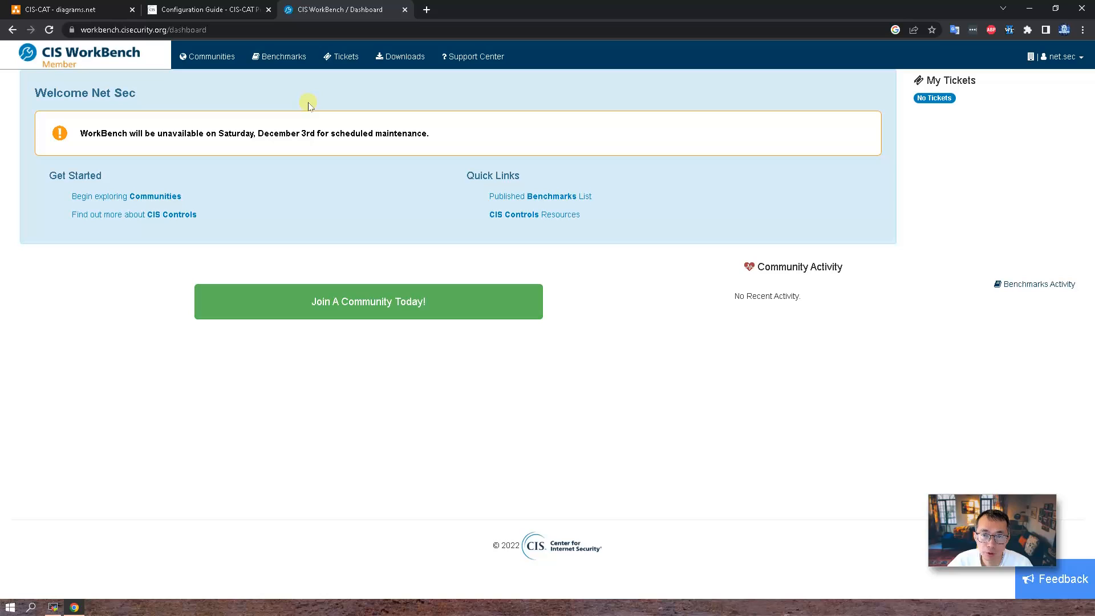
left_click(392, 55)
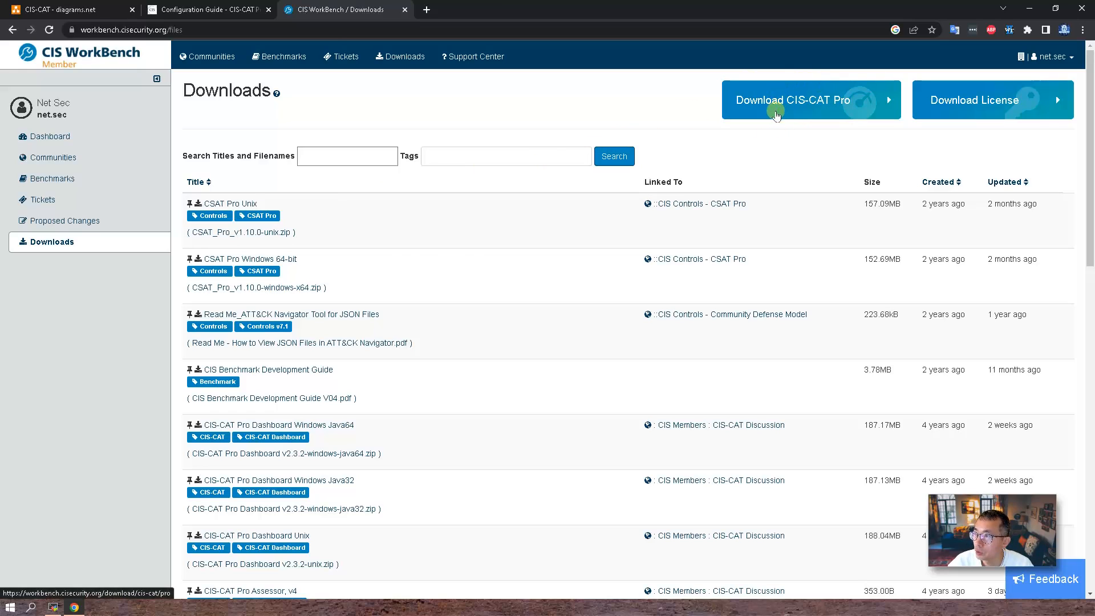
left_click(776, 114)
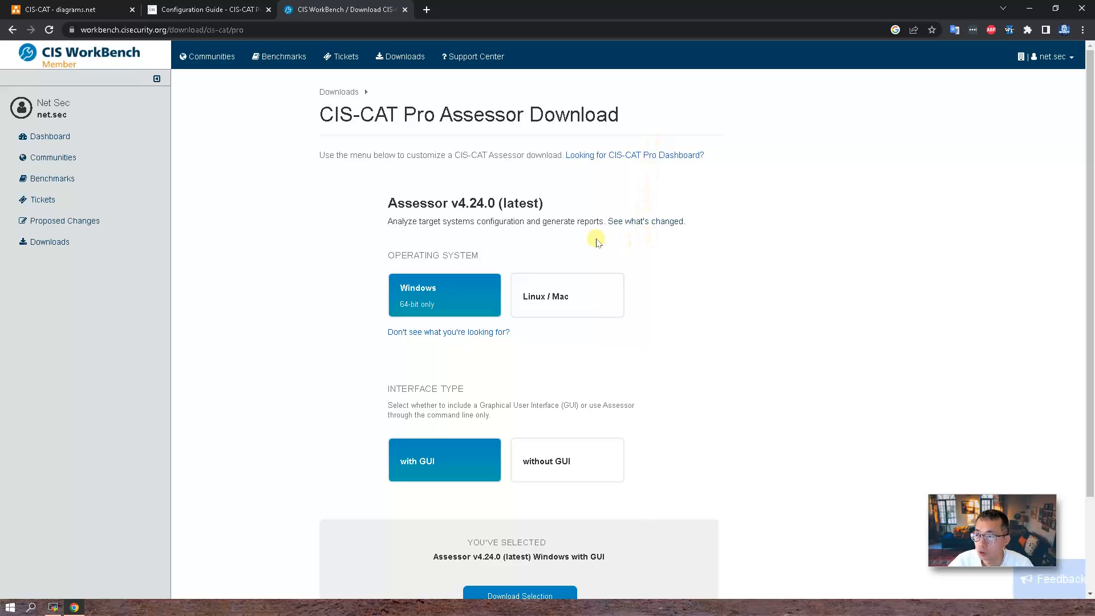
scroll(511, 255, "down", 1)
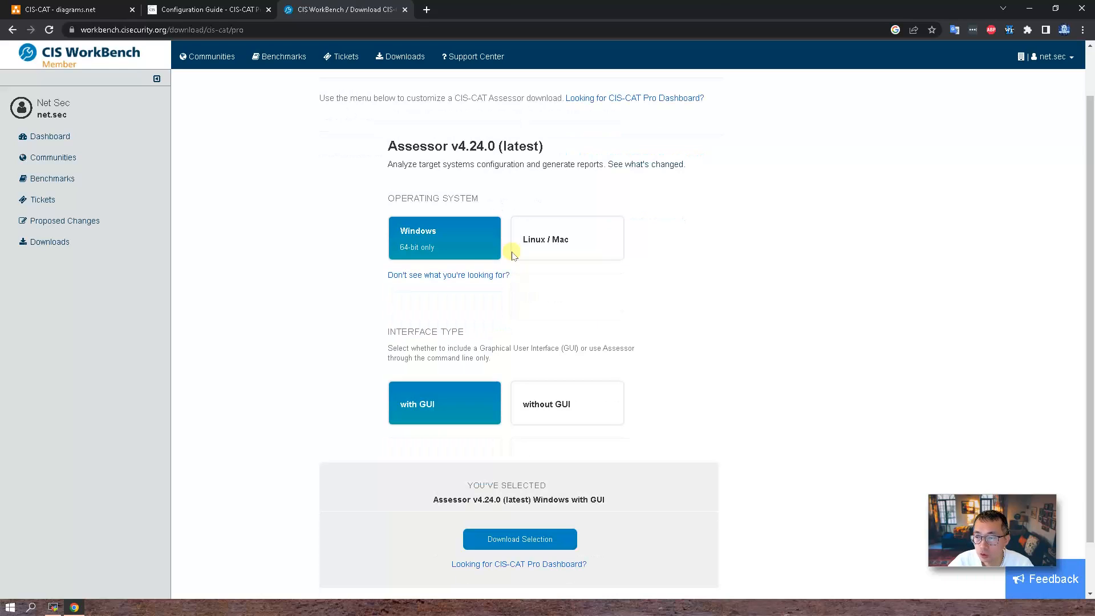
left_click(438, 246)
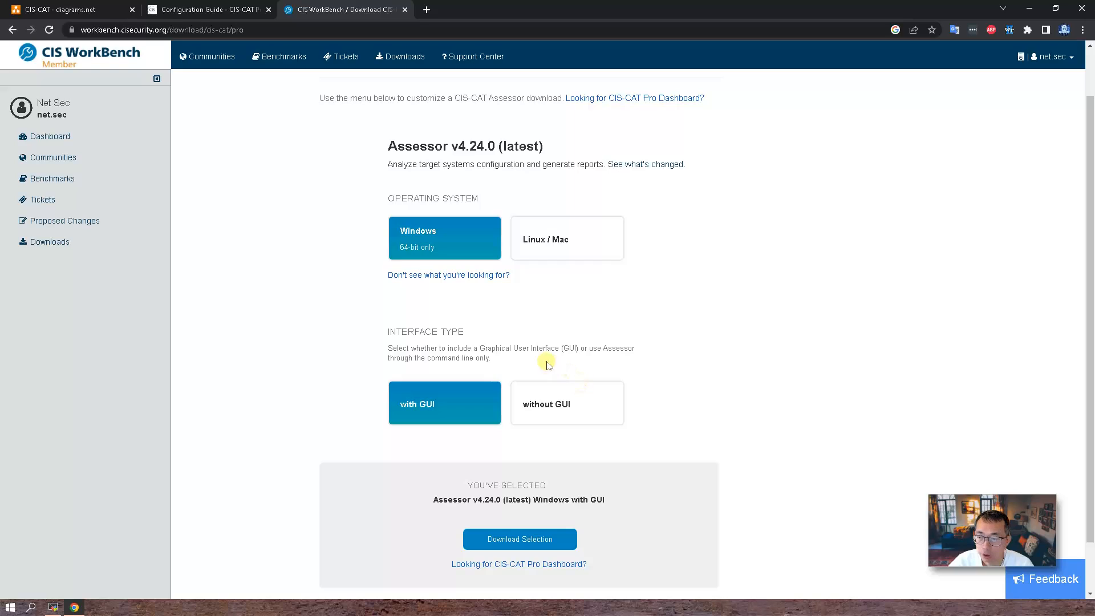
left_click(453, 405)
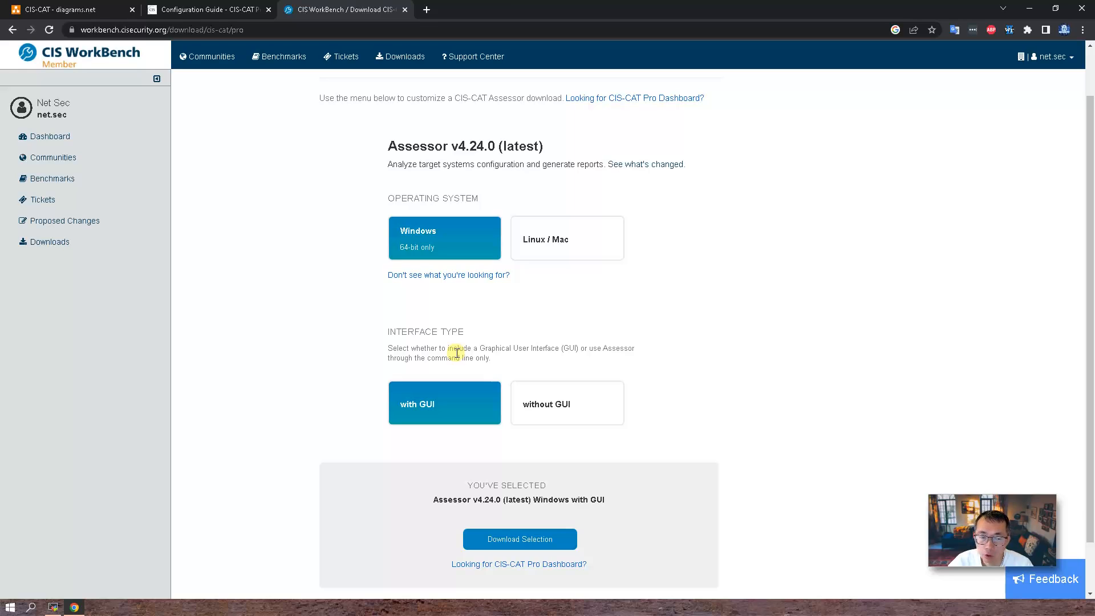
scroll(456, 352, "down", 1)
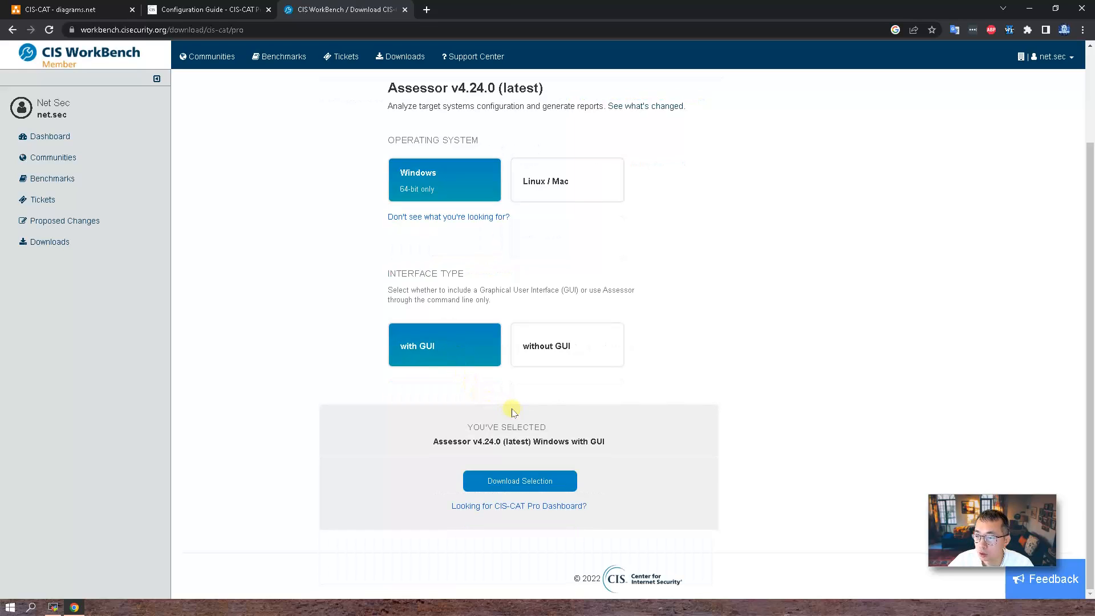
left_click(542, 479)
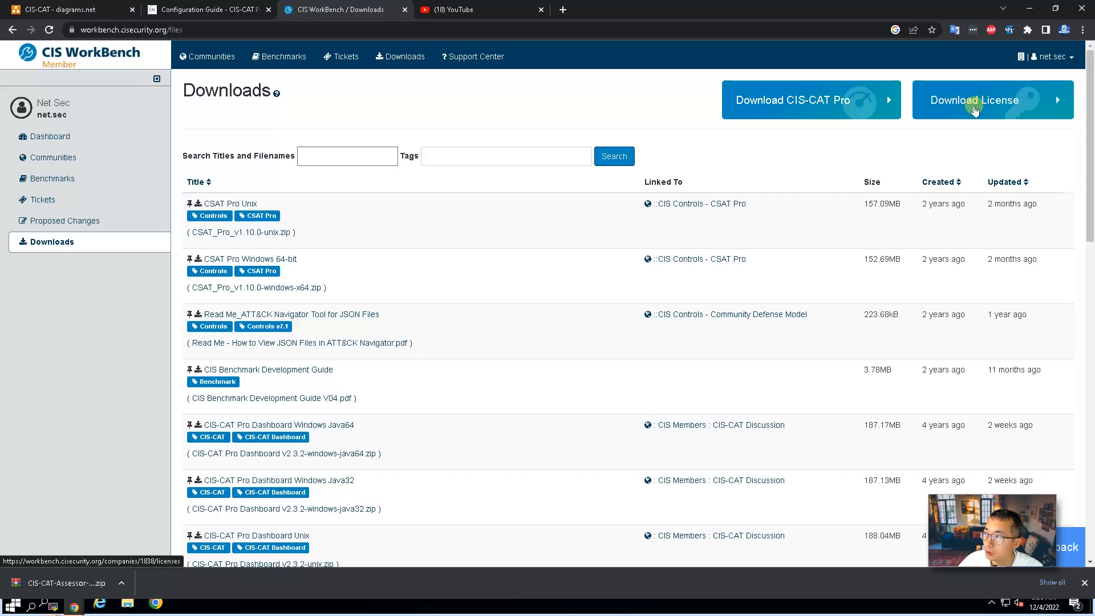
Download the active CIS SecureSuite license bundle from CIS WorkBench and inspect the contents of the archive
left_click(975, 110)
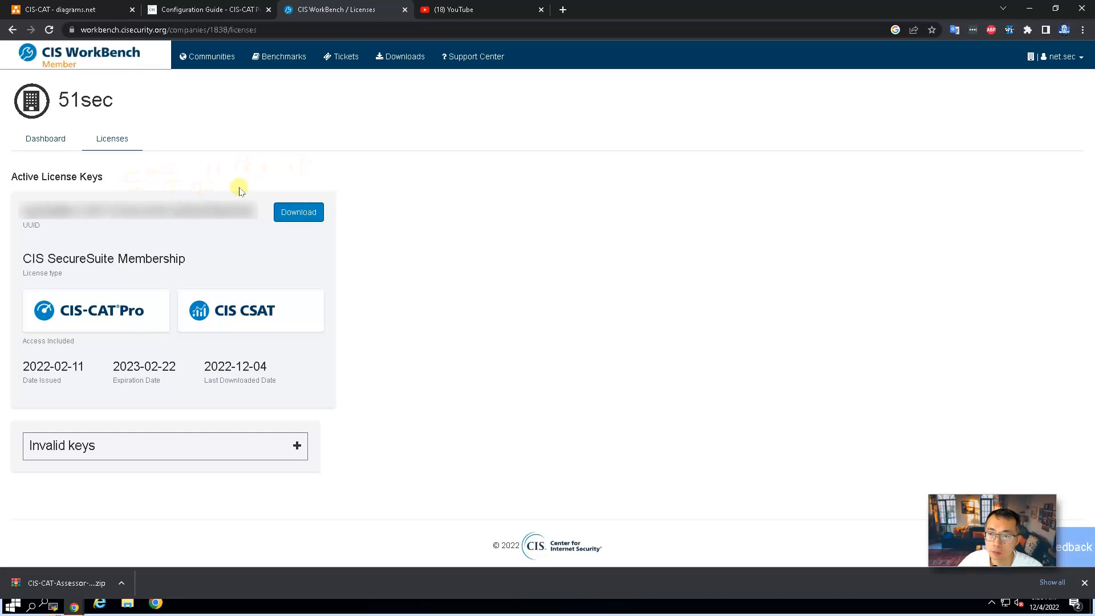
left_click(301, 213)
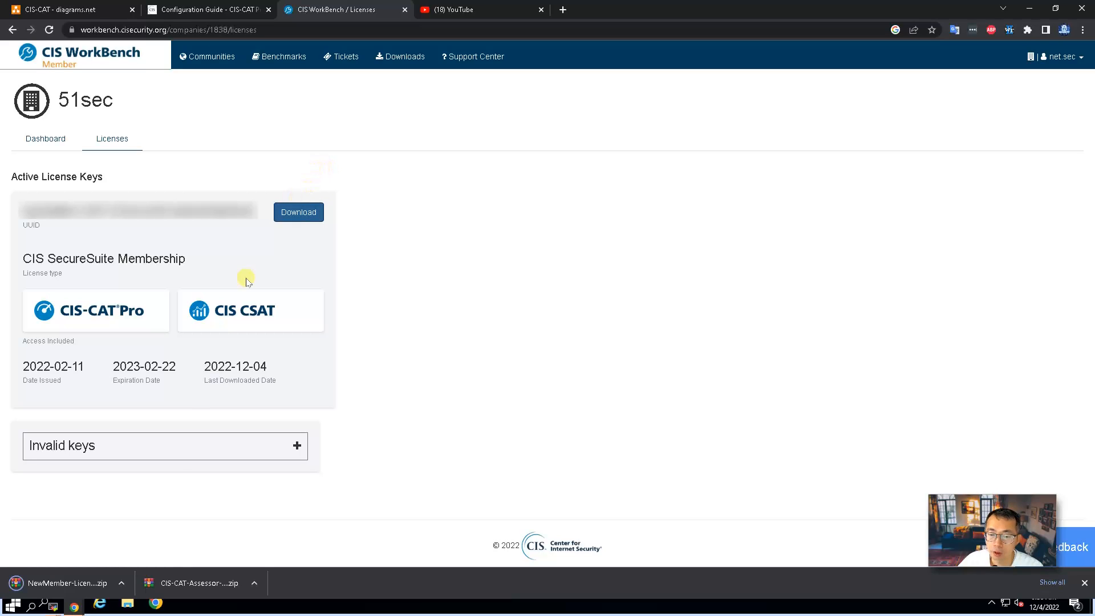
left_click(100, 579)
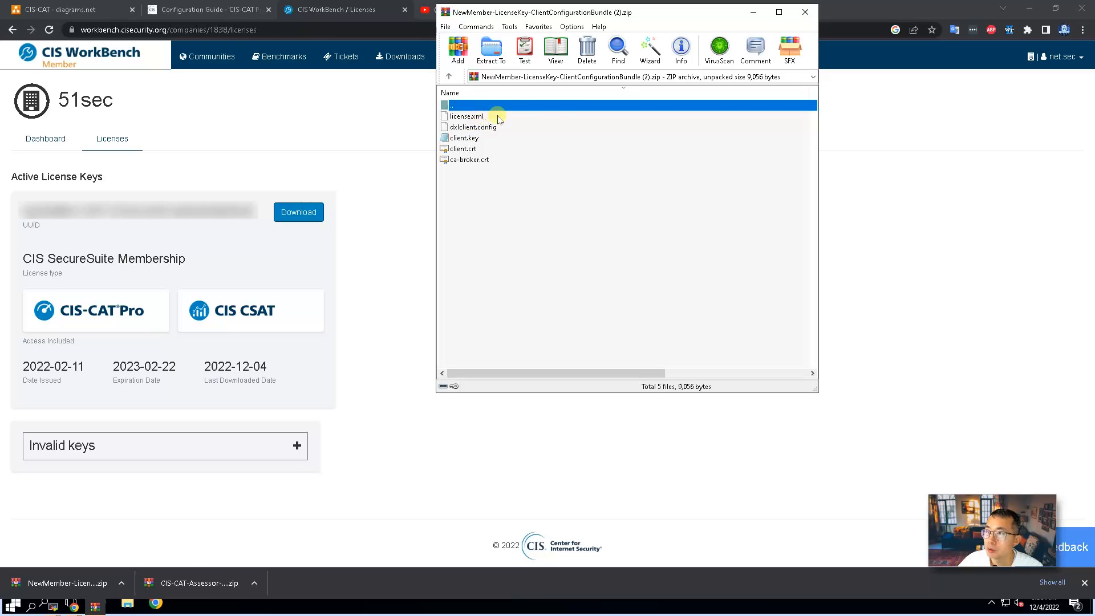
left_click(804, 13)
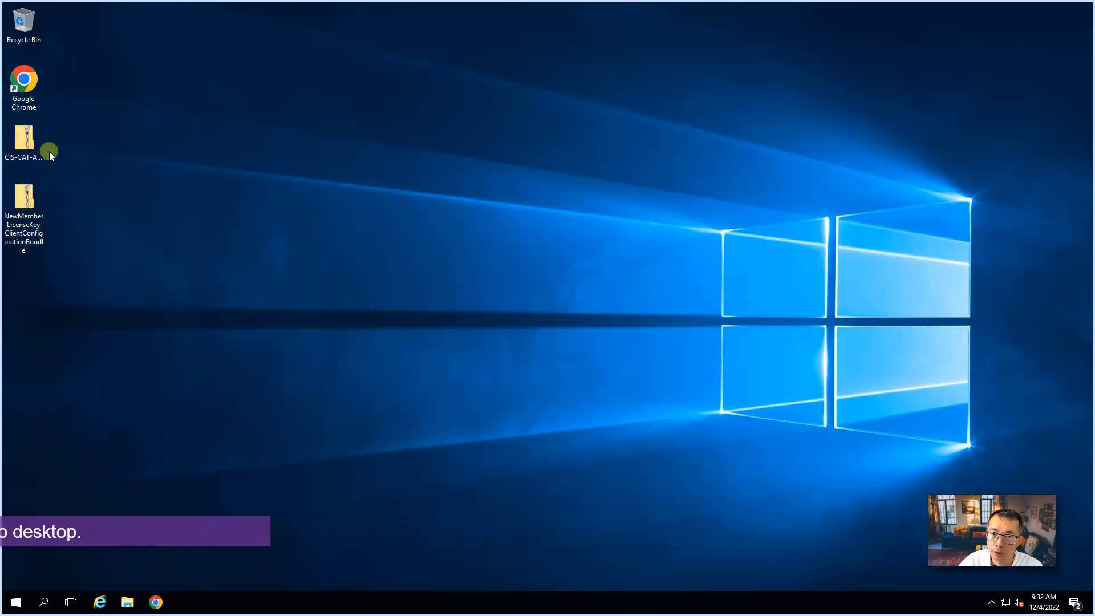
Extract the CIS-CAT Assessor archive on the desktop to the default CIS-CAT-Assessor-windows-GUI-jre-v4.24.0 folder
right_click(36, 142)
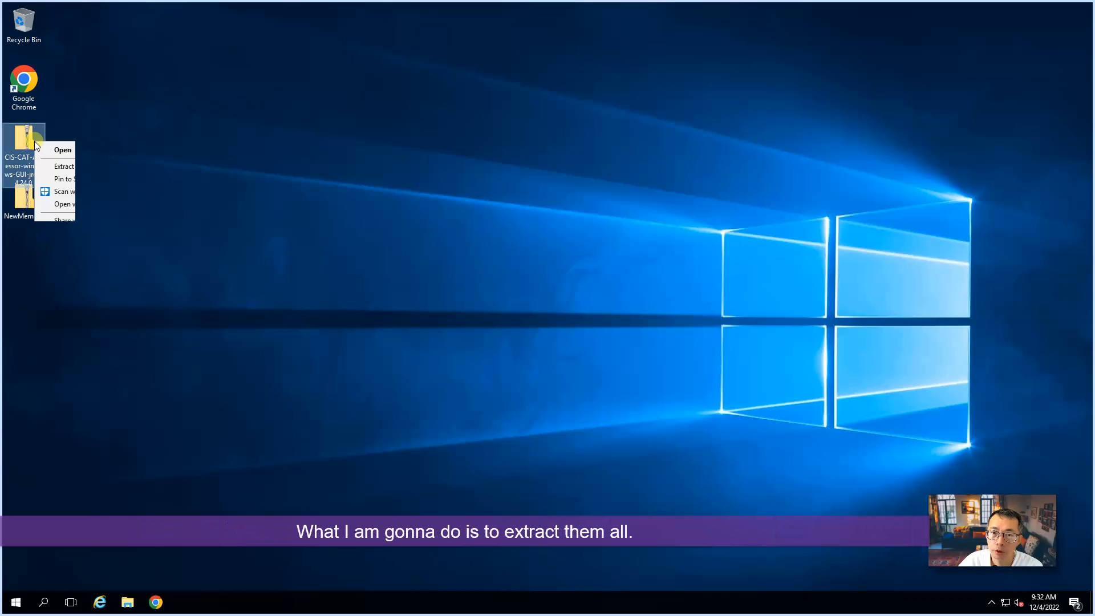
left_click(77, 165)
left_click(641, 411)
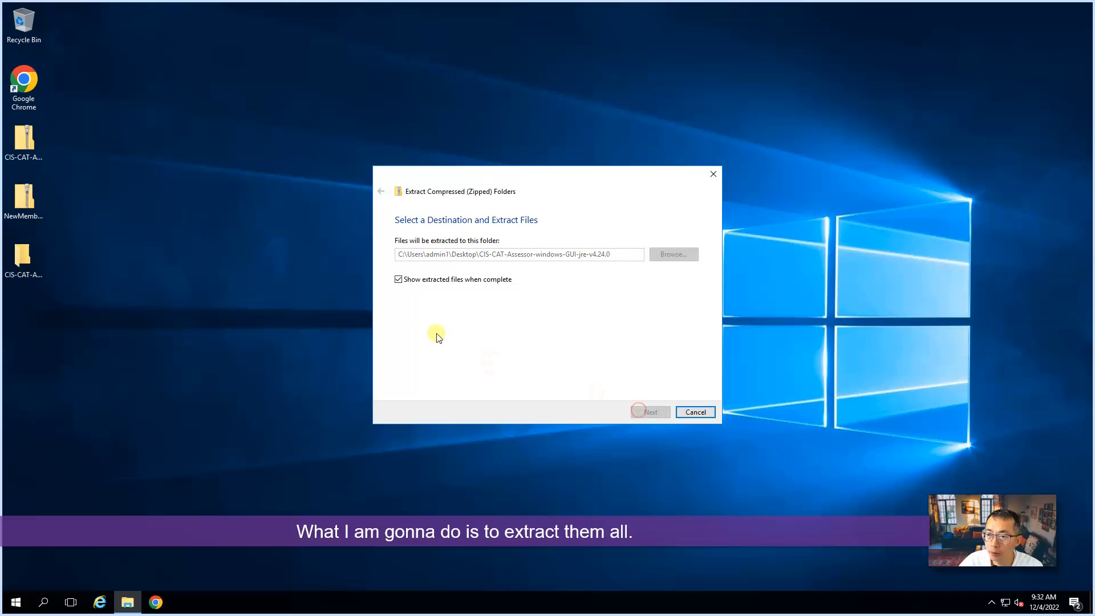
Extract the NewMember-LicenseKey-ClientConfigurationBundle archive on the desktop to its default folder
left_click(29, 205)
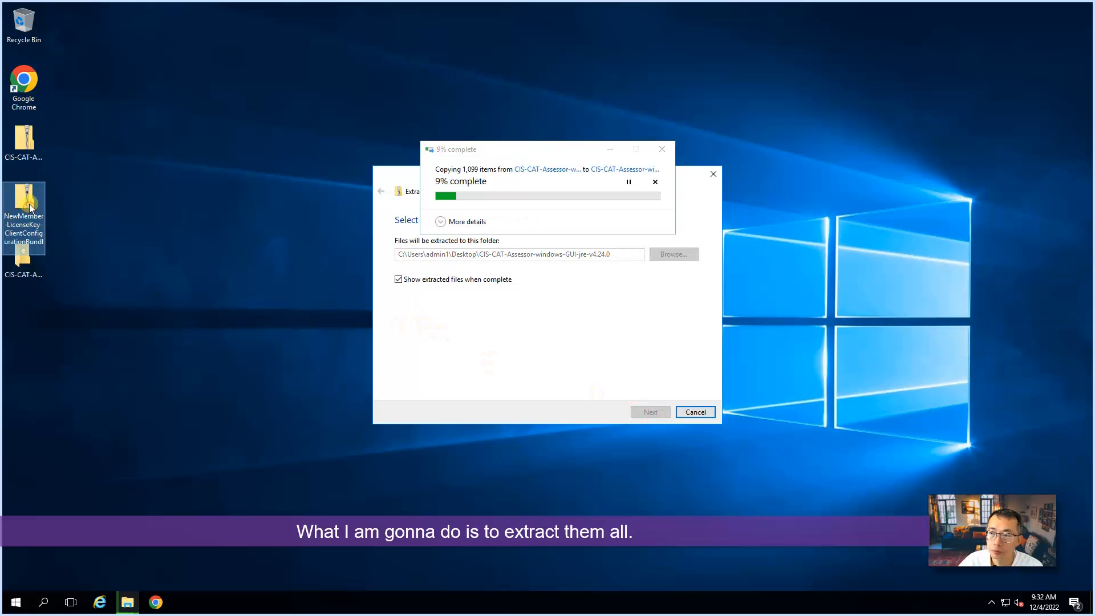
right_click(29, 204)
left_click(80, 229)
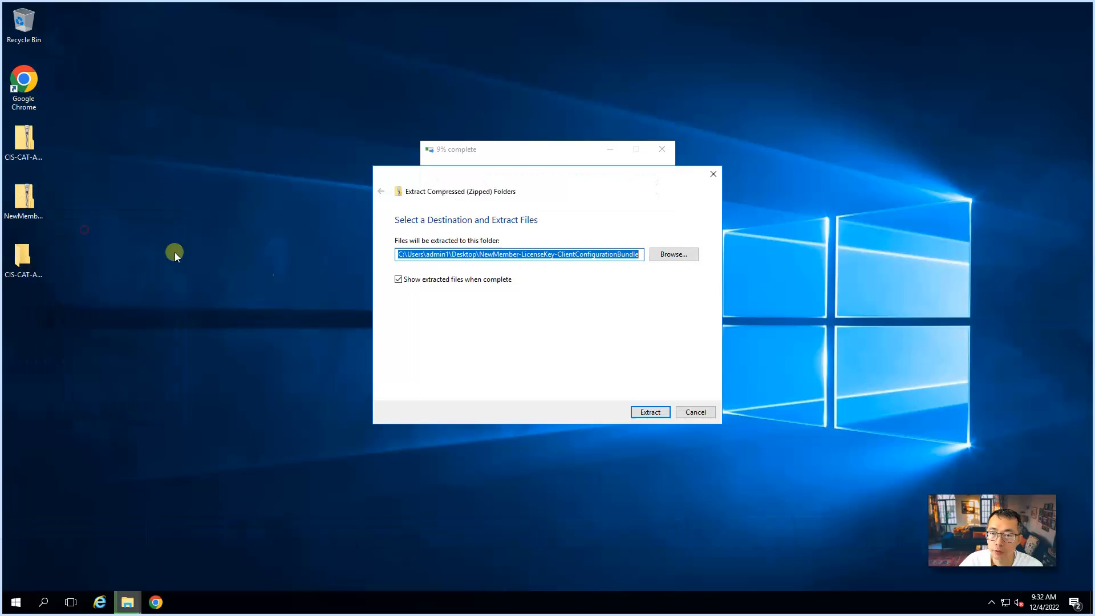
left_click(641, 412)
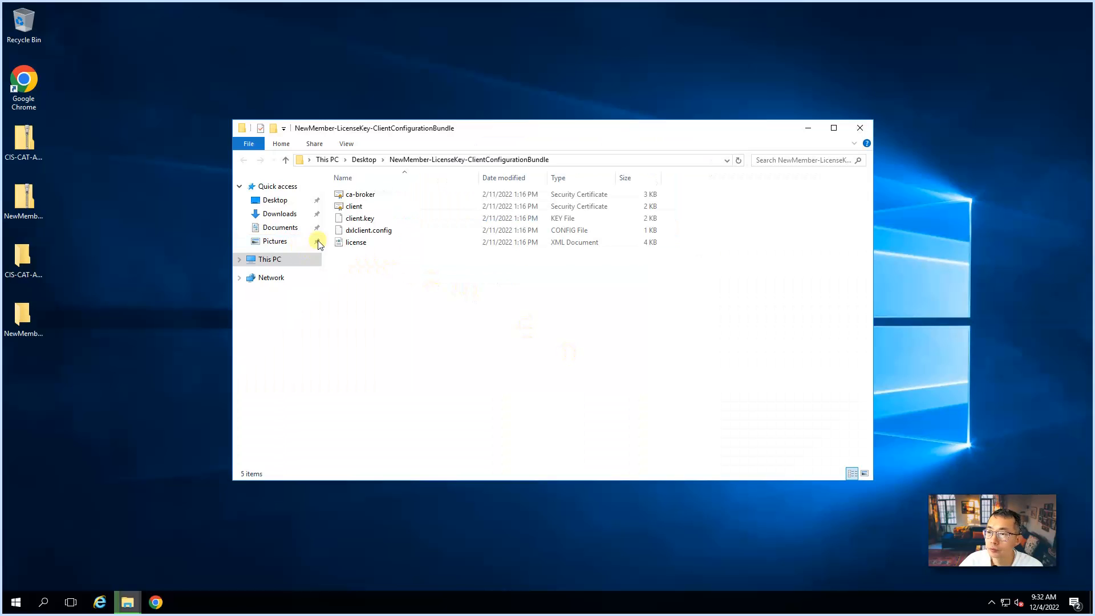
Arrange the license bundle and extracted CIS-CAT windows so both file lists are accessible, and open the Assessor folder
left_click(354, 242)
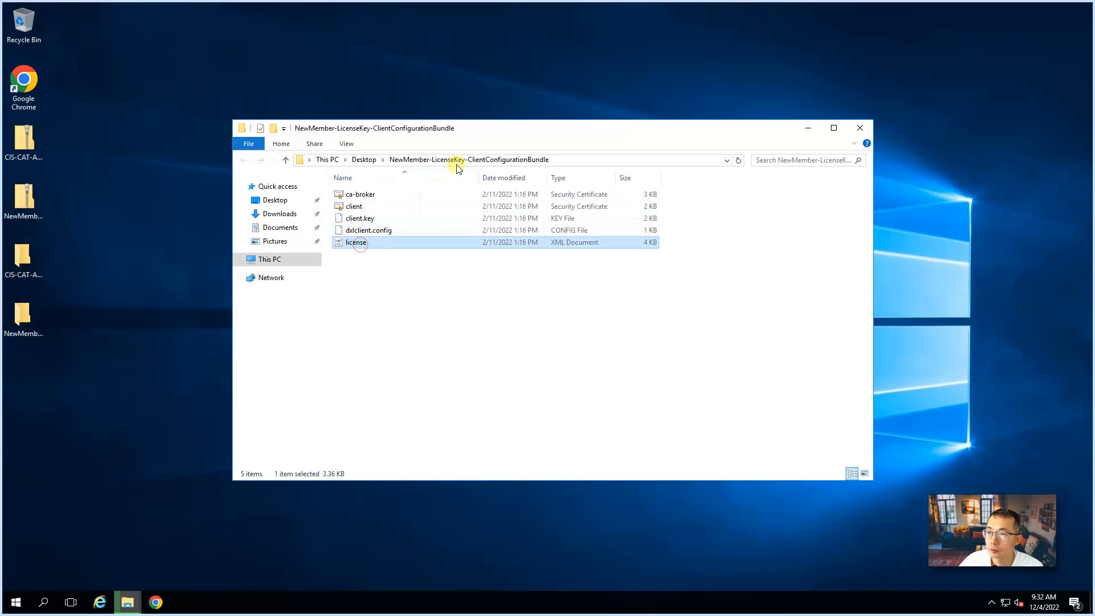
left_click_drag(485, 129, 687, 41)
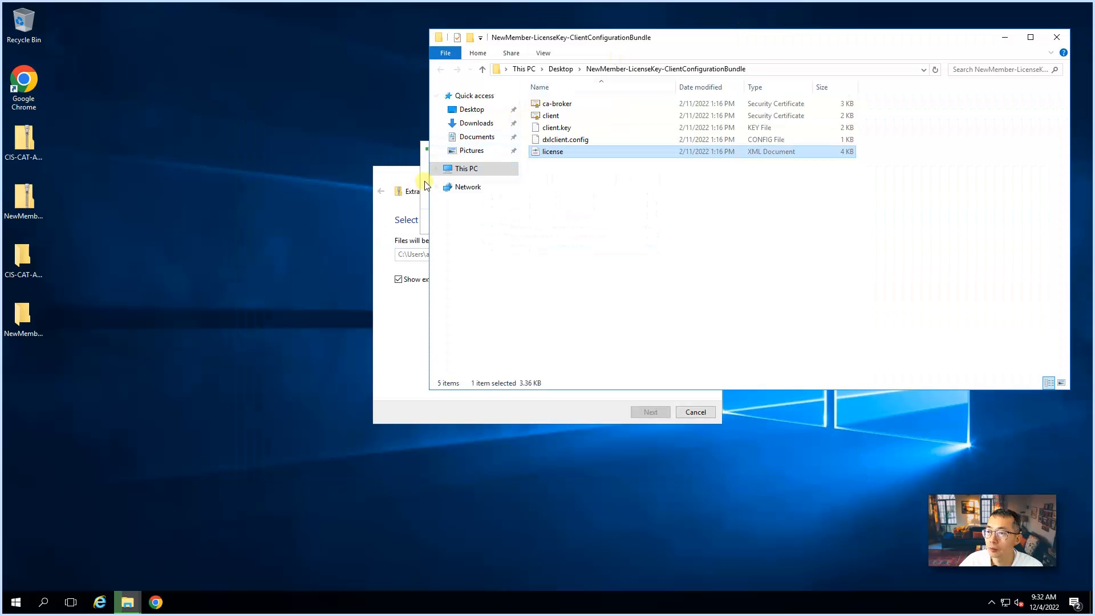
left_click_drag(409, 178, 122, 212)
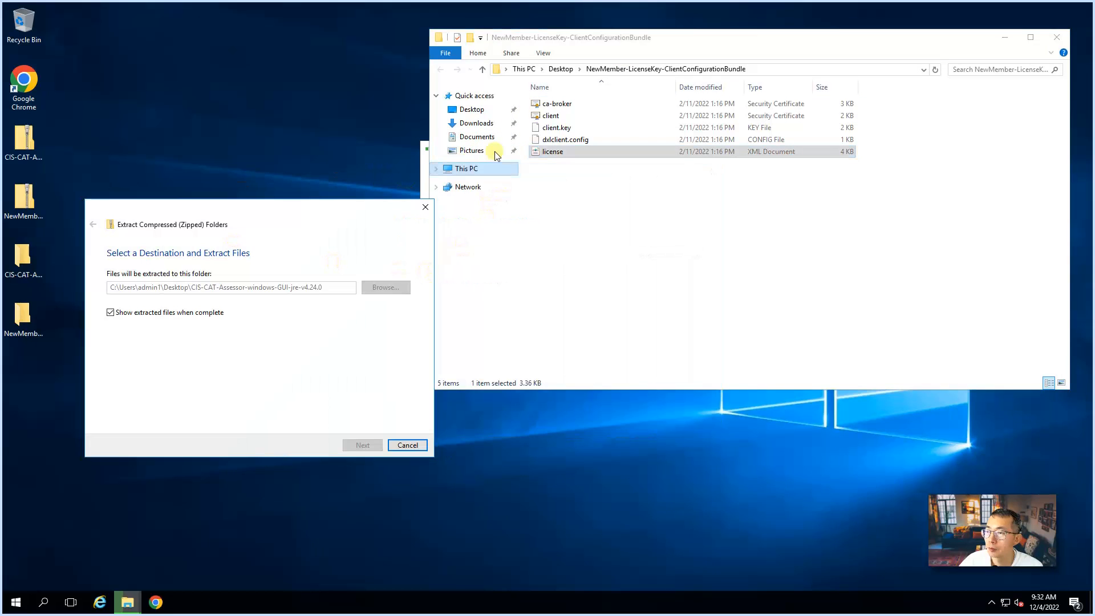
left_click_drag(563, 149, 288, 102)
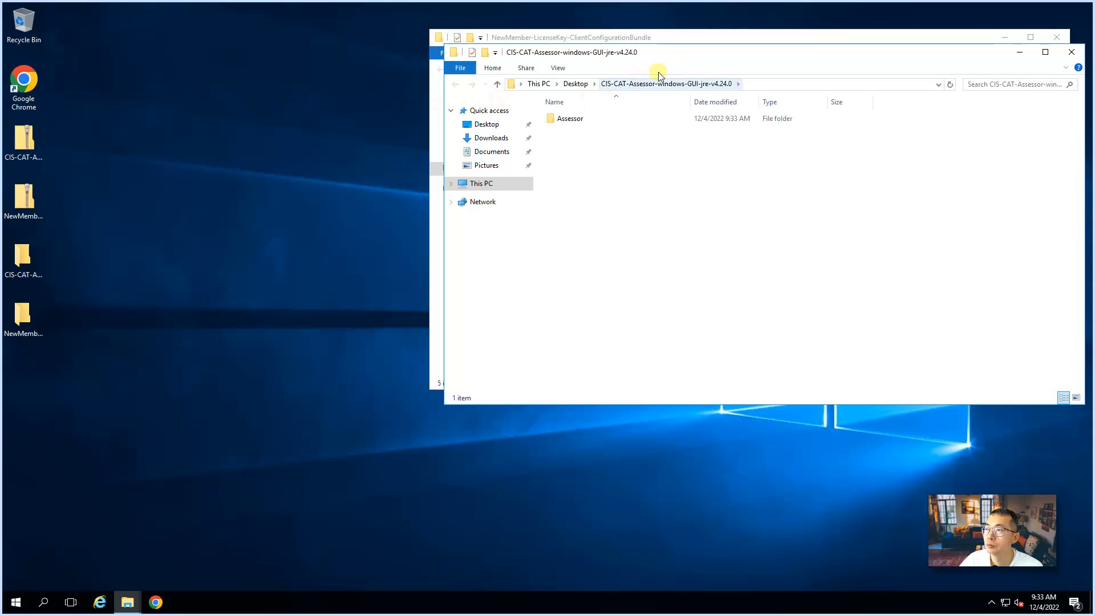
left_click_drag(692, 50, 342, 191)
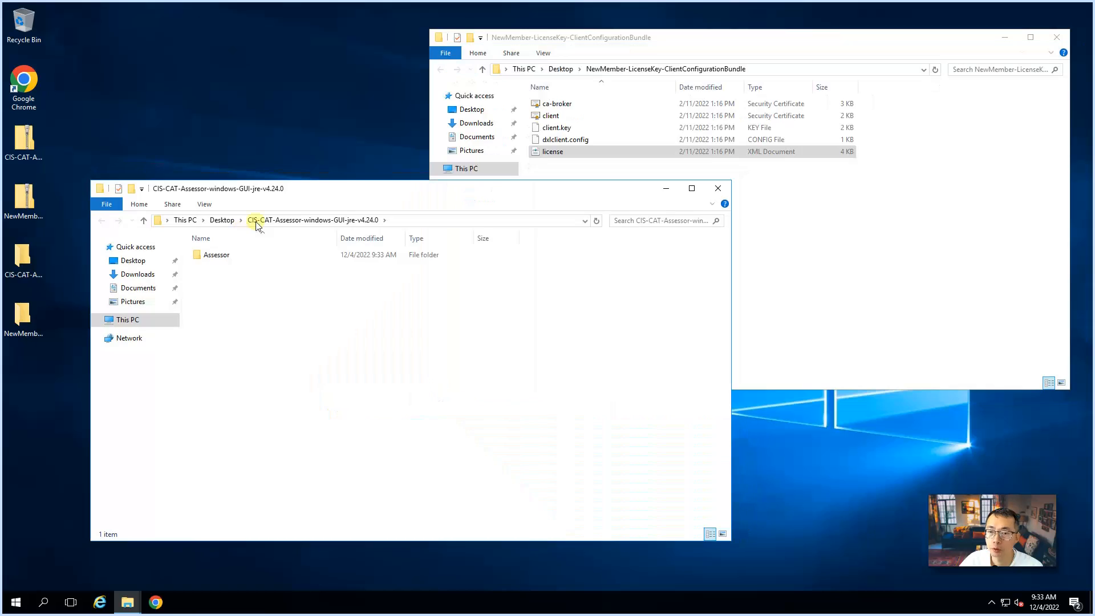
double_click(222, 258)
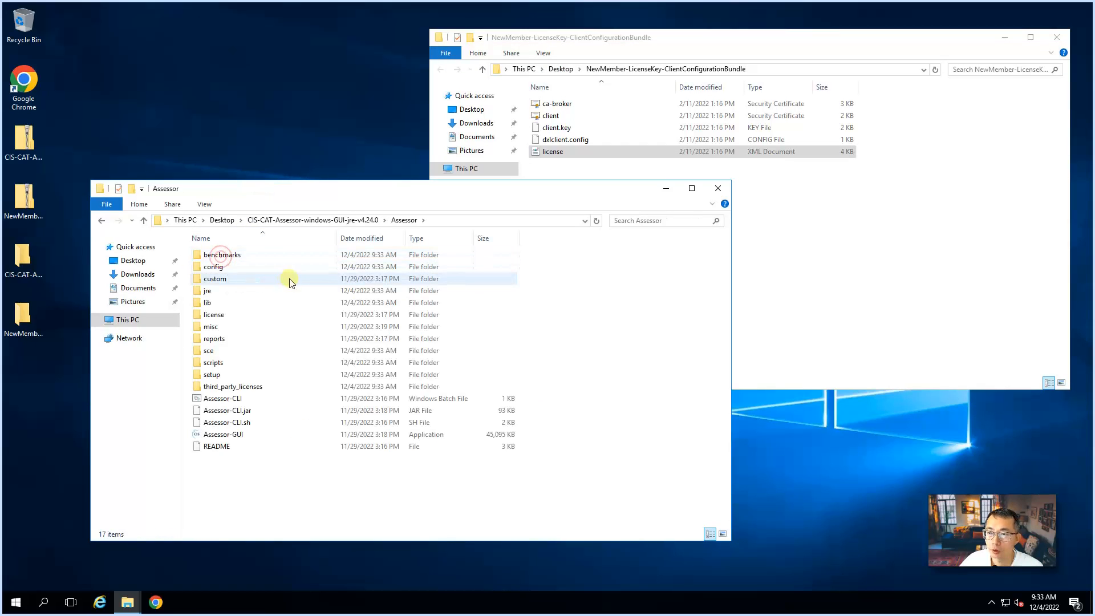
Launch Assessor-GUI from the Assessor folder to check which edition its welcome screen shows, and exit the application
left_click(246, 435)
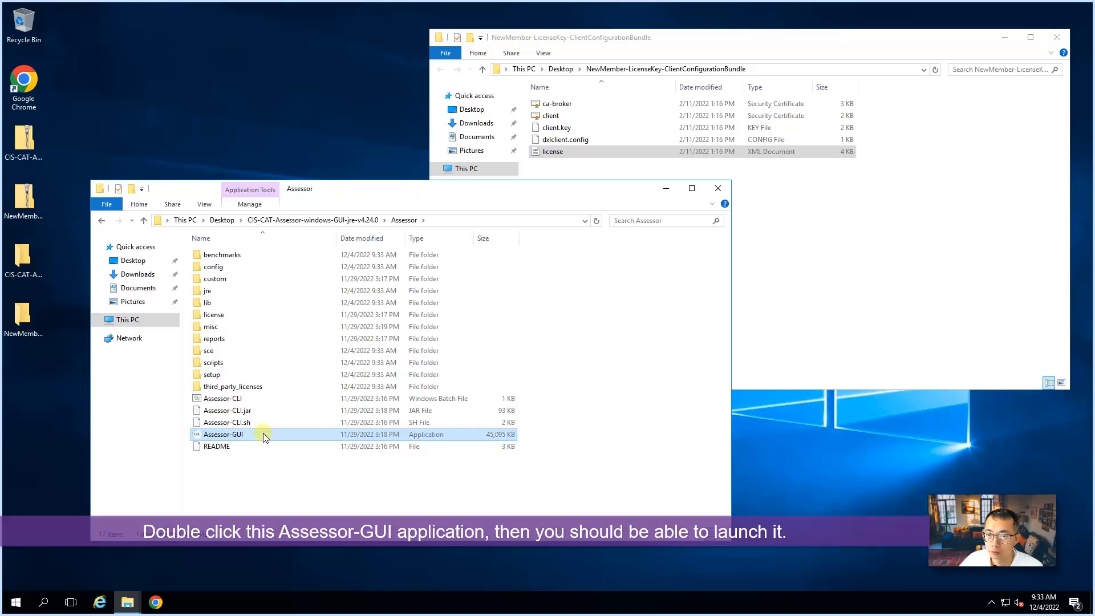
double_click(264, 436)
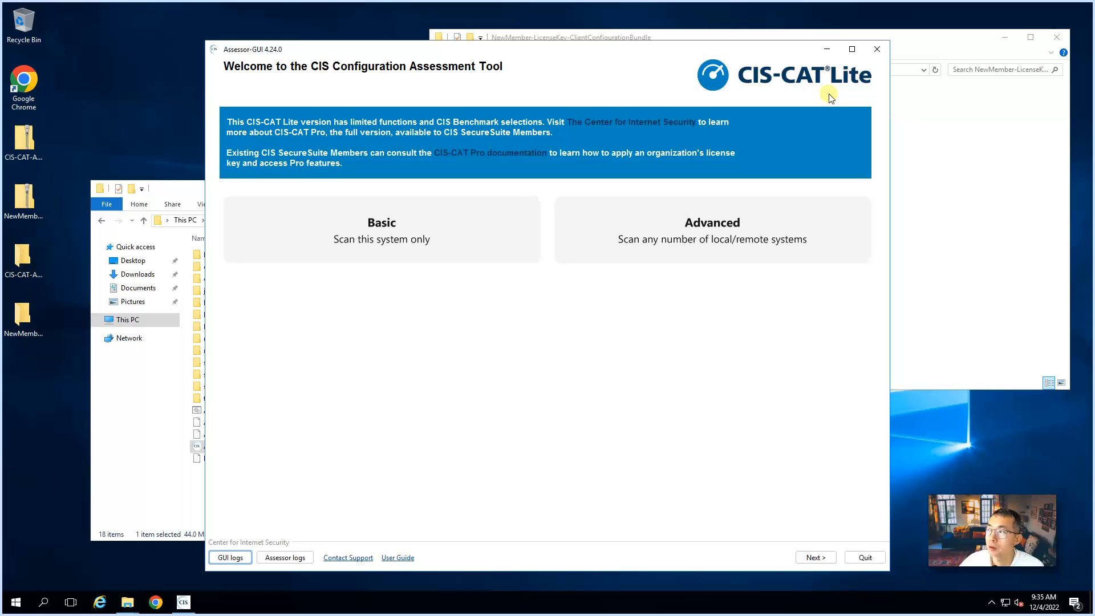
left_click(876, 48)
left_click(532, 347)
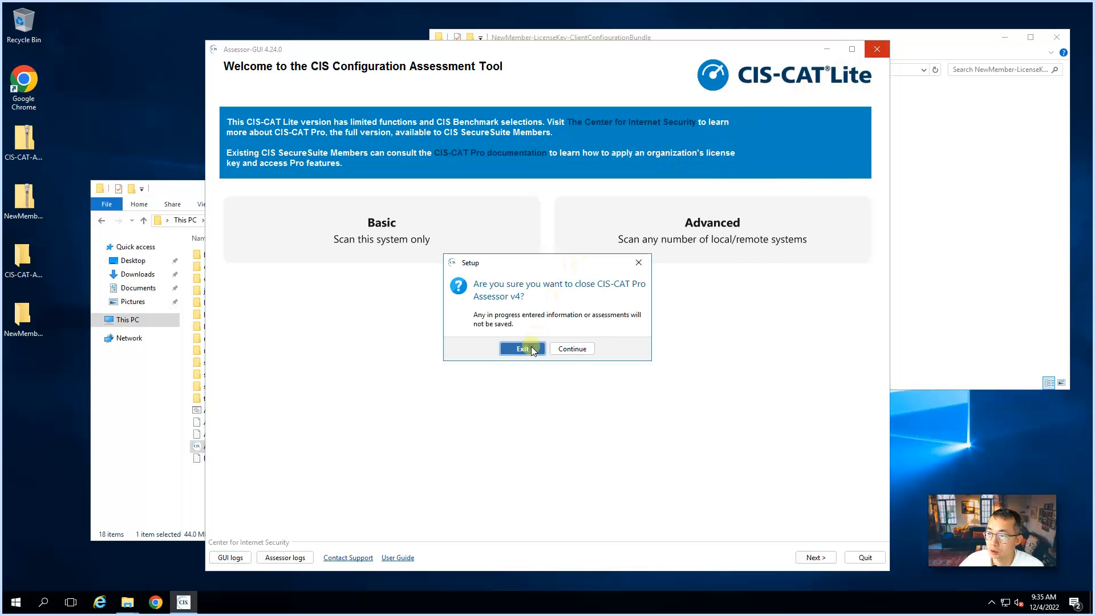
Copy the license XML file from the extracted license bundle into the license folder inside the Assessor folder
right_click(589, 153)
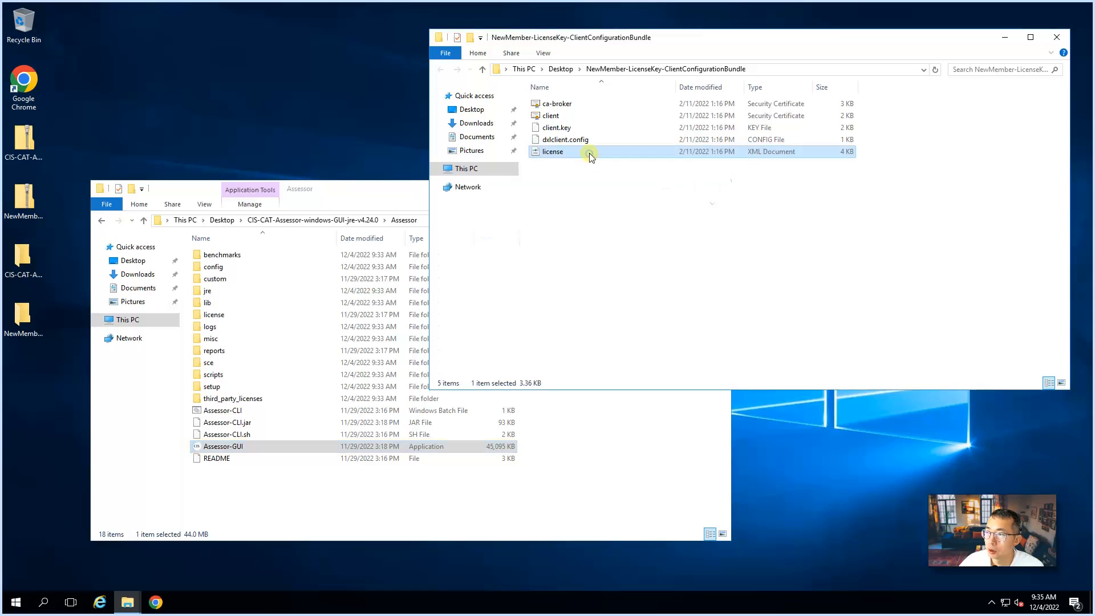
left_click(615, 275)
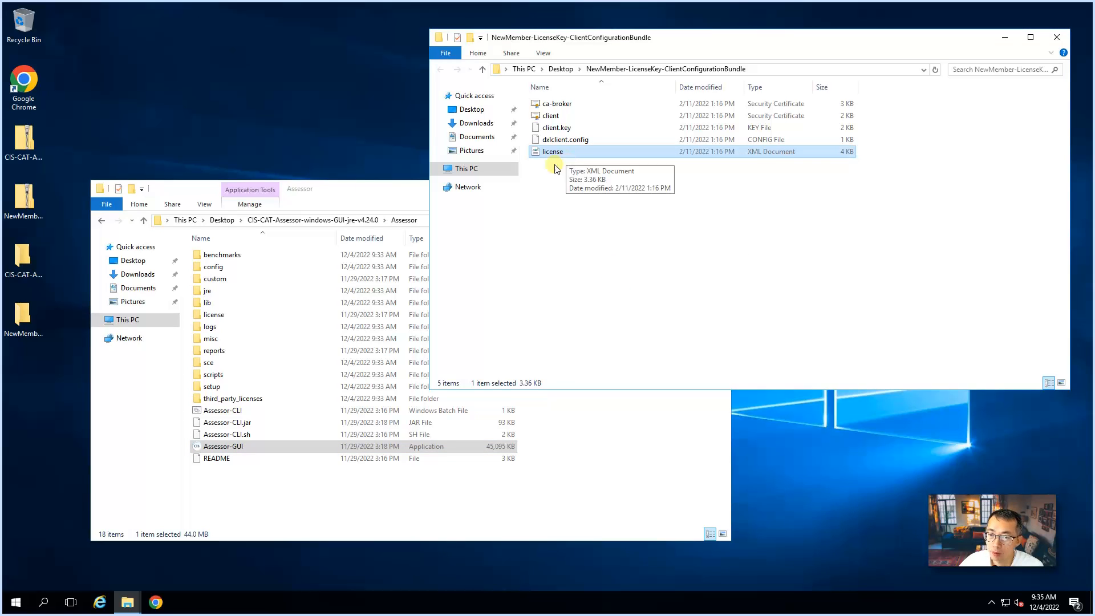
double_click(220, 315)
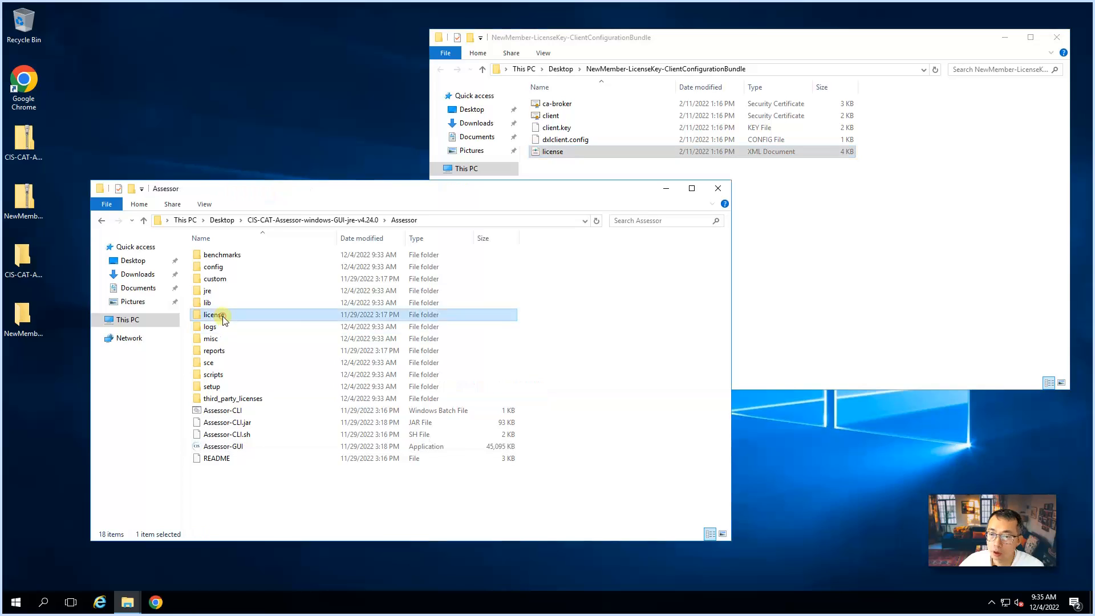
right_click(392, 320)
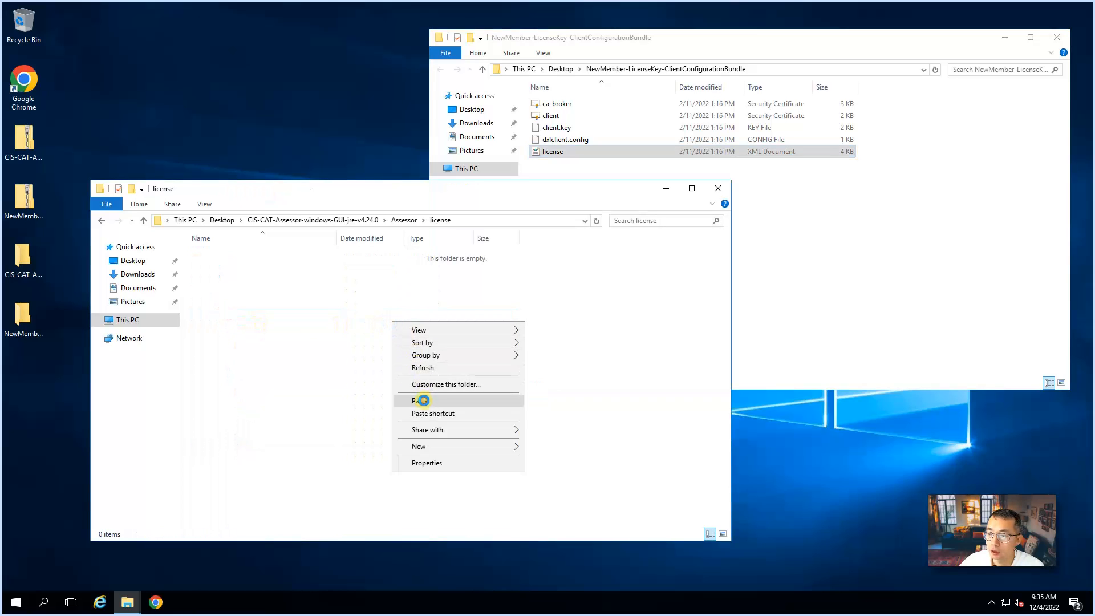
left_click(422, 400)
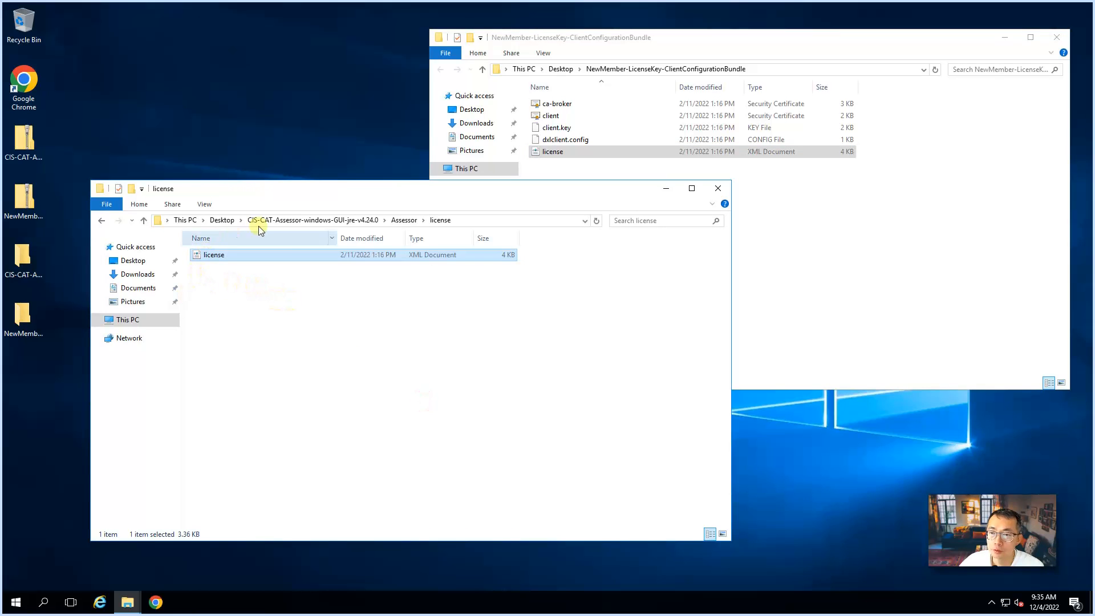
Relaunch Assessor-GUI from the Assessor folder and start adding a remote or local target system in Advanced mode
left_click(404, 221)
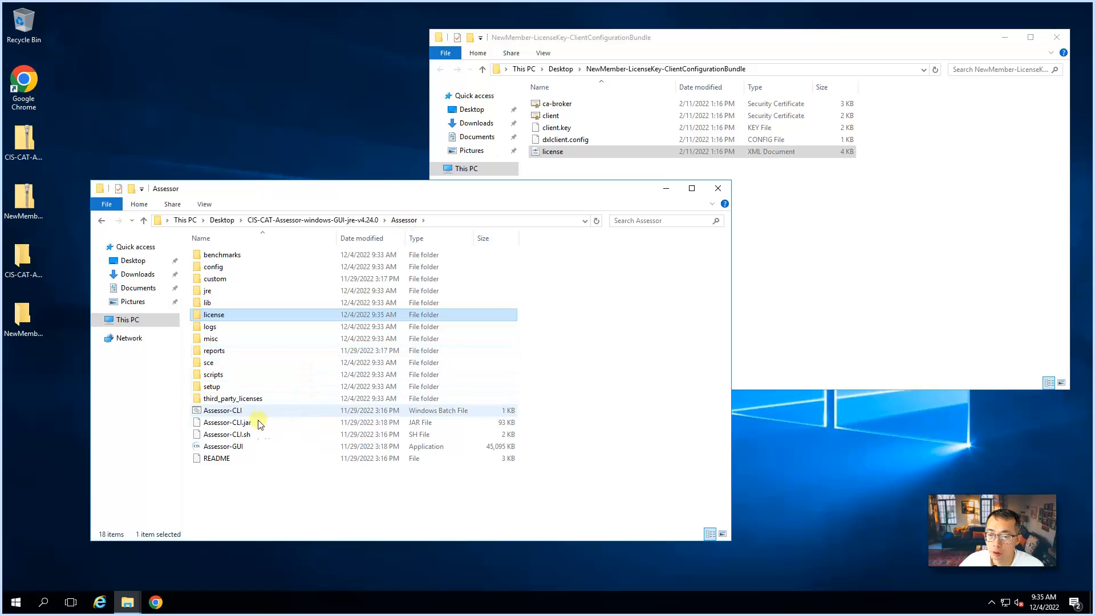
double_click(257, 446)
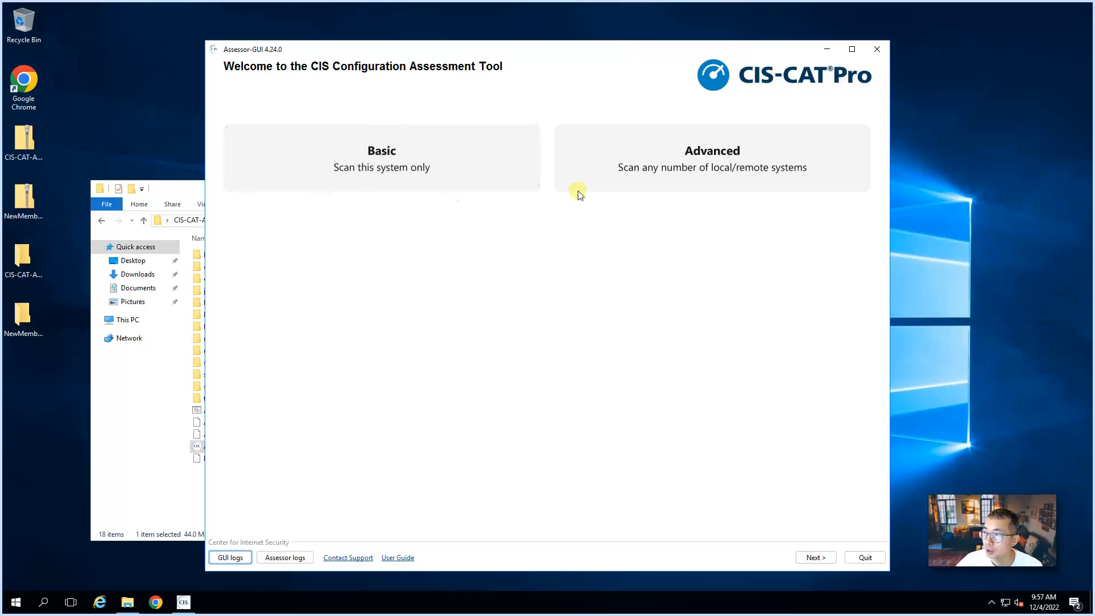
left_click(656, 176)
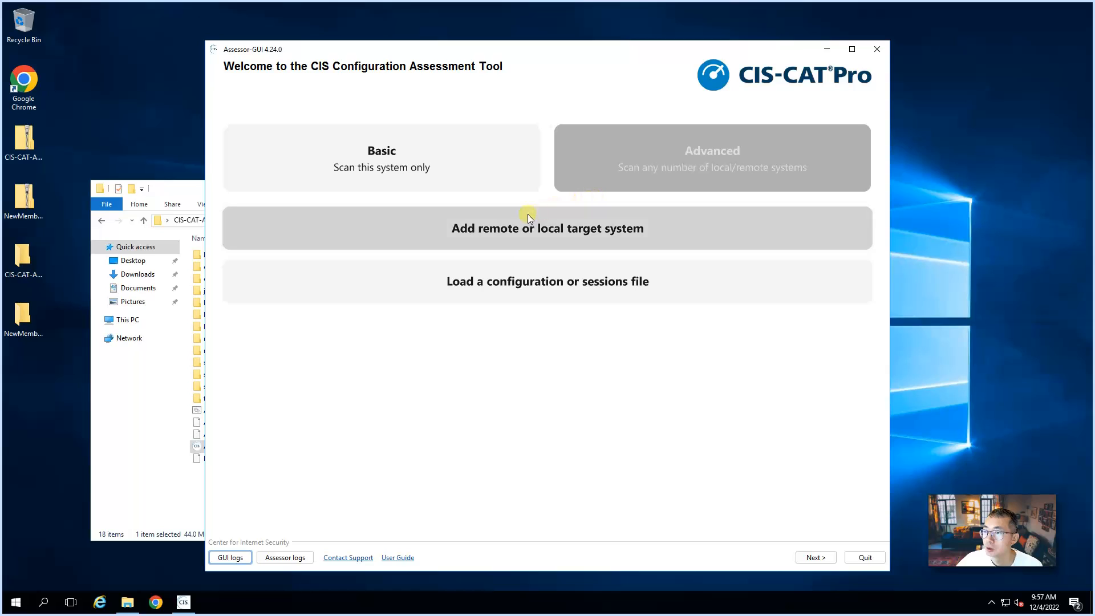
left_click(502, 231)
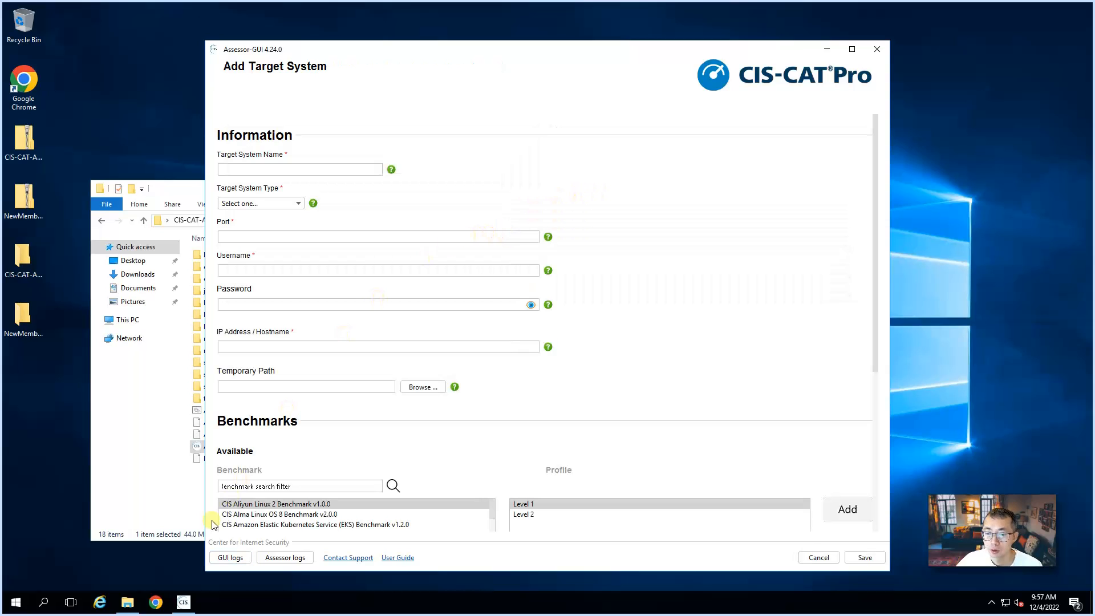
Check the CIS-CAT network diagram in the browser for the domain controller's details, and return to the Add Target System form
key("alt+Tab")
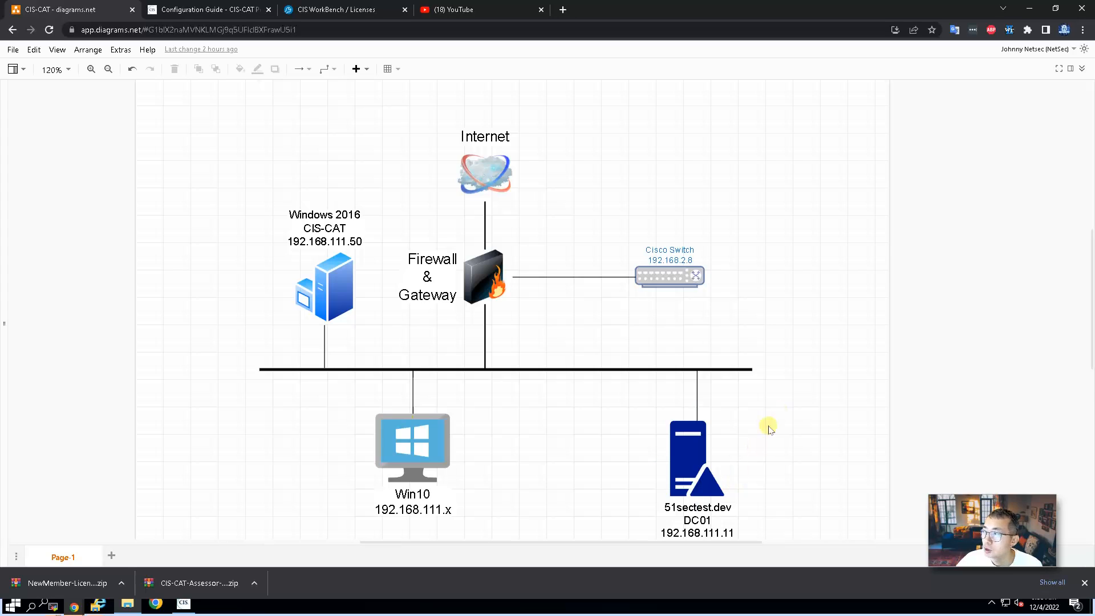
left_click(1033, 15)
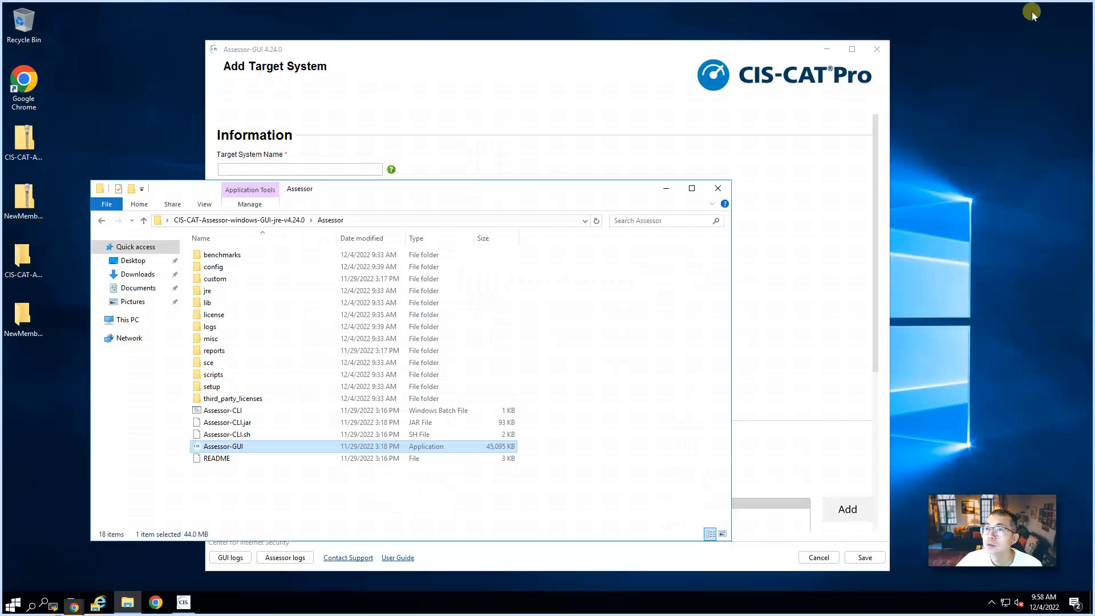
left_click(580, 116)
Name the target system dc01, set its type to Windows and its WinRM protocol to HTTP - no certificate, port 5985
left_click(322, 172)
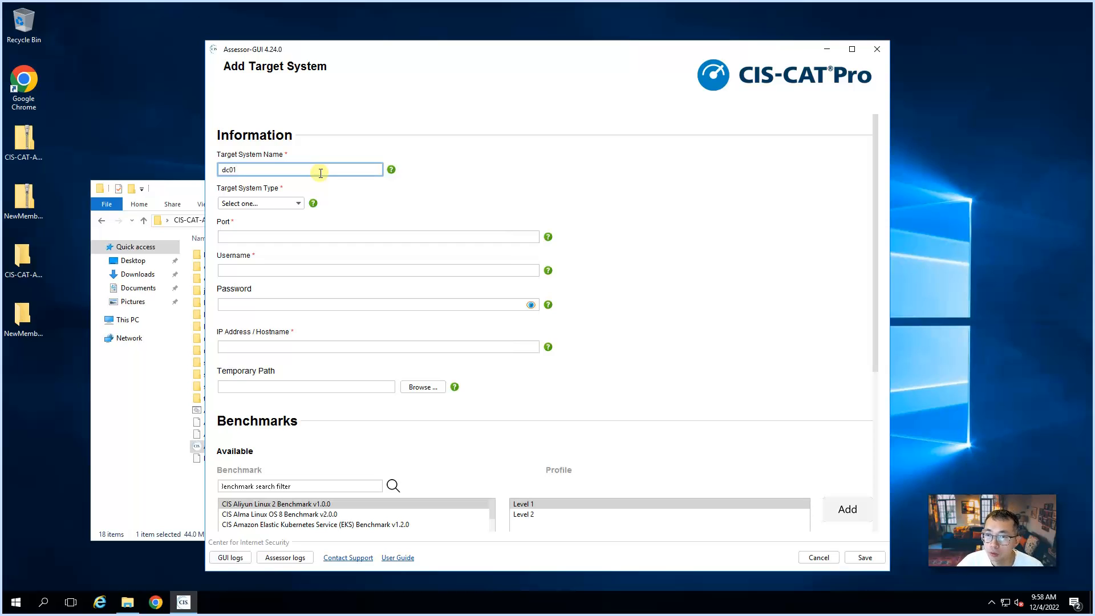
left_click(294, 207)
left_click(294, 207)
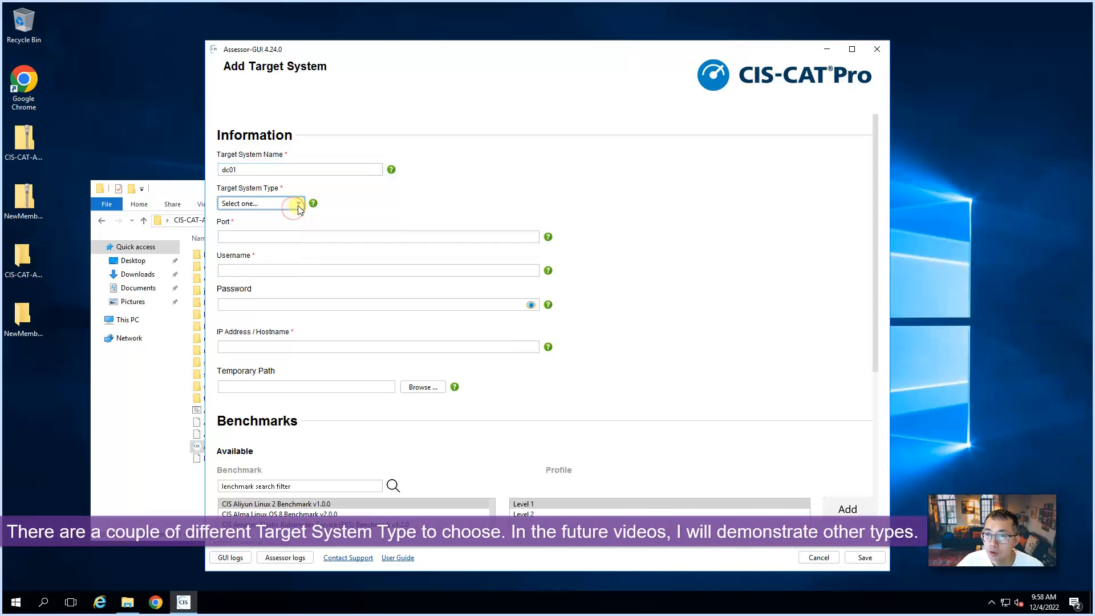
left_click(298, 207)
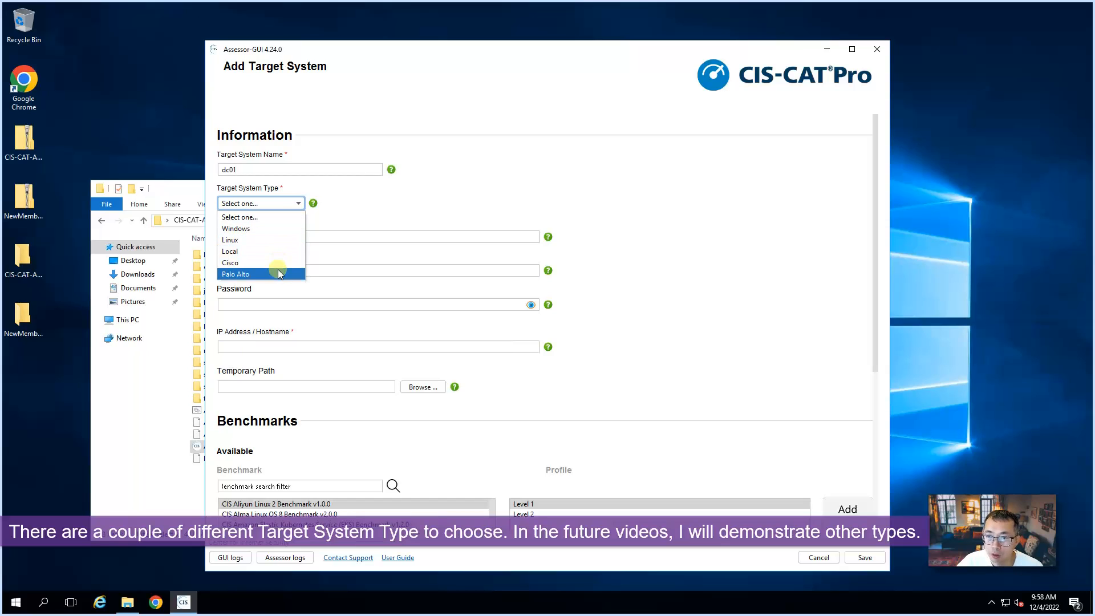
left_click(288, 230)
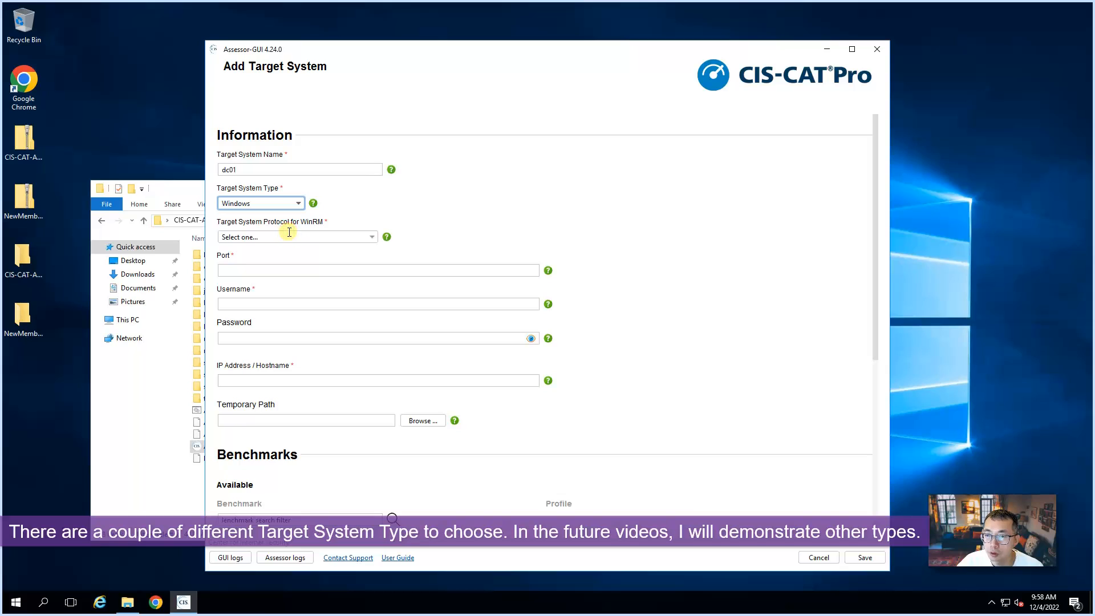
left_click(290, 236)
left_click(286, 262)
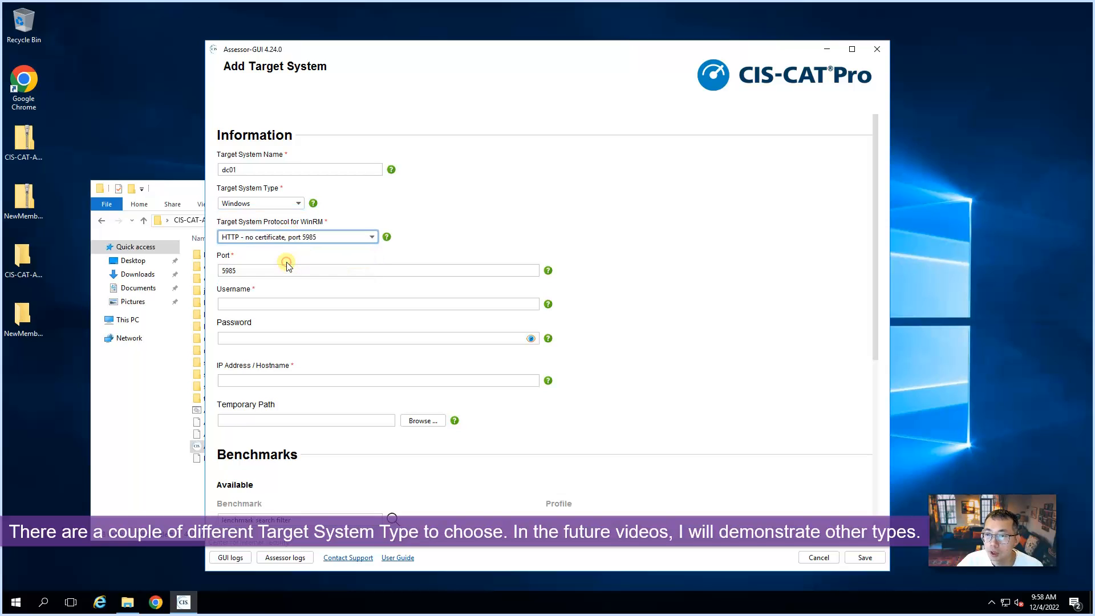
Enter the domain admin username and account password for the target, and set its IP address to 192.168.111.11
left_click(289, 302)
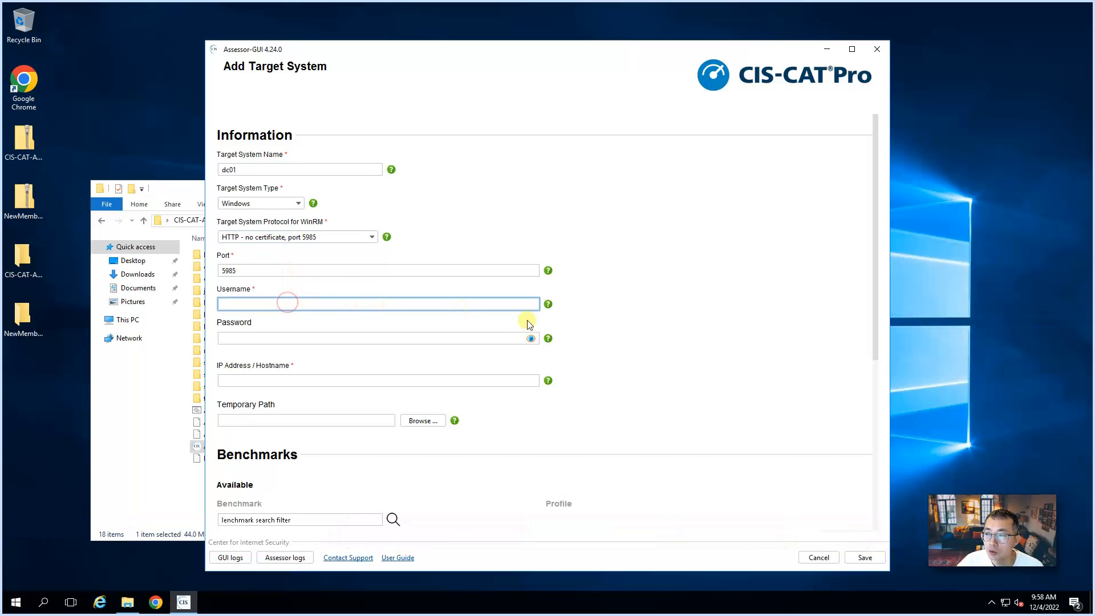
mouse_move(551, 308)
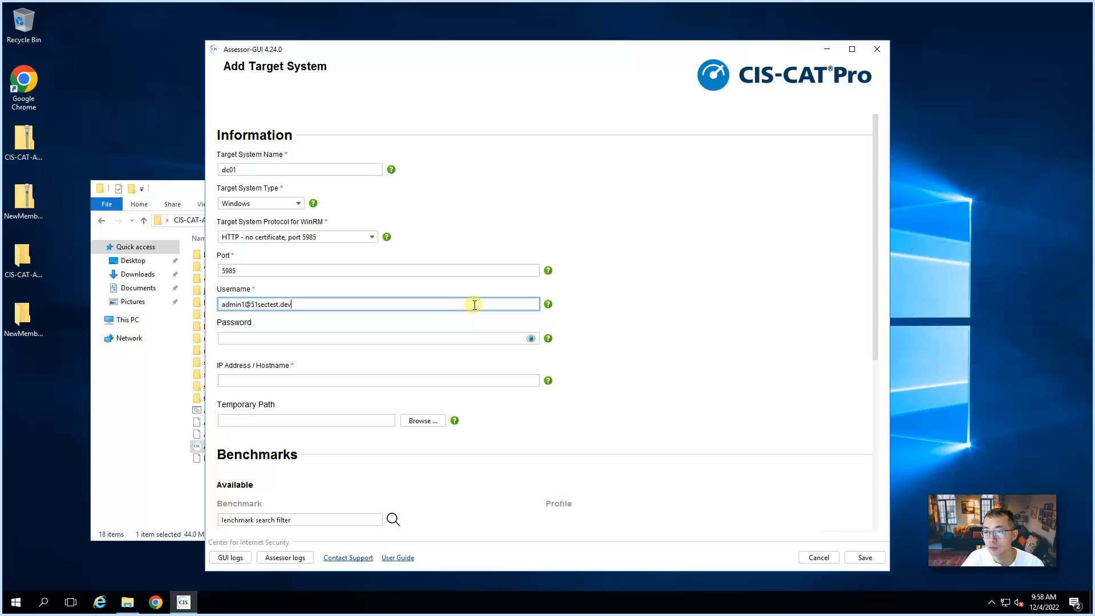
left_click(467, 340)
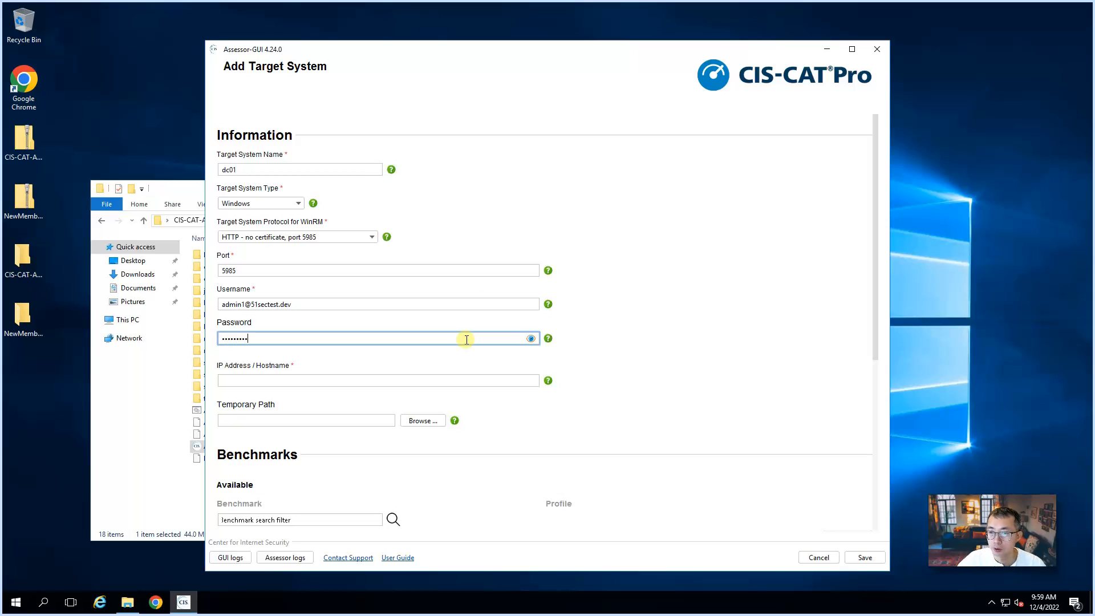
left_click(464, 381)
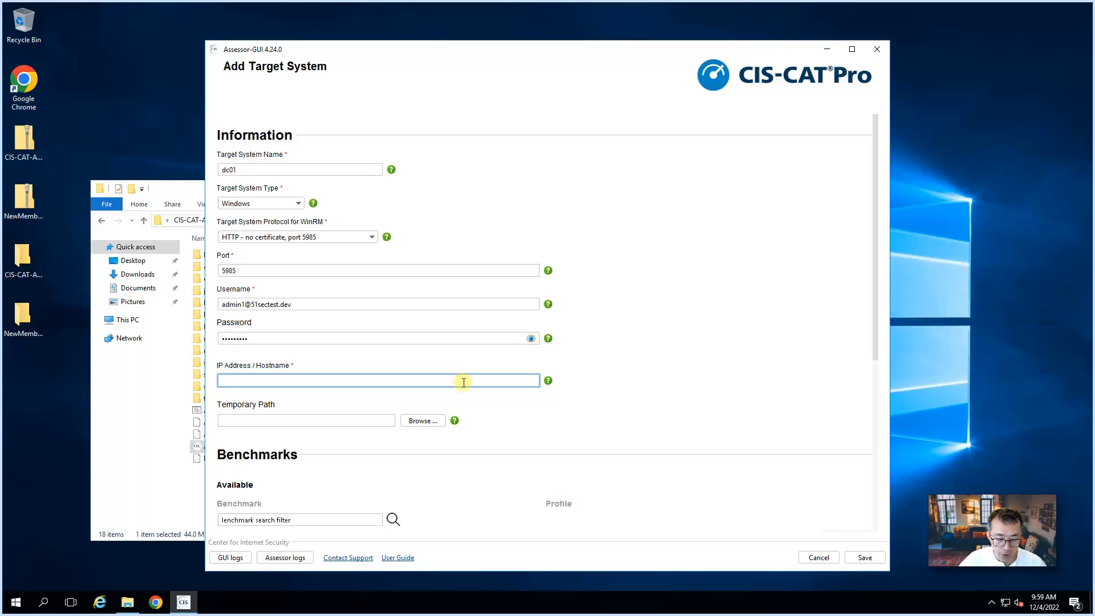
type("192.168.111.11")
mouse_move(456, 421)
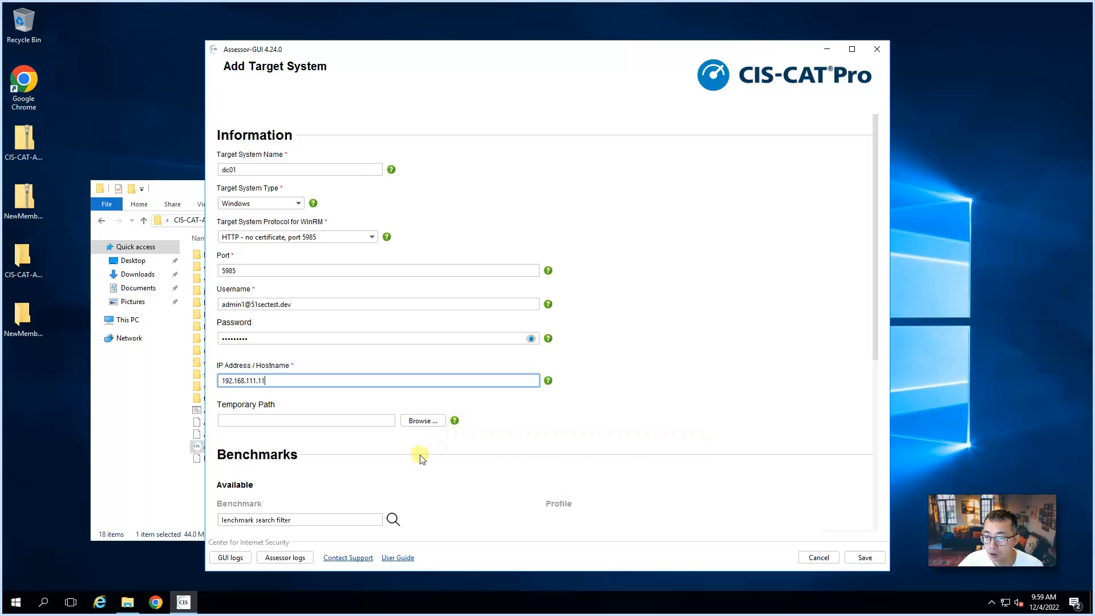
Add CIS Microsoft Windows Server 2022 Benchmark v1.0.0 with the Level 1 - Domain Controller profile, and save the target system
scroll(422, 456, "down", 3)
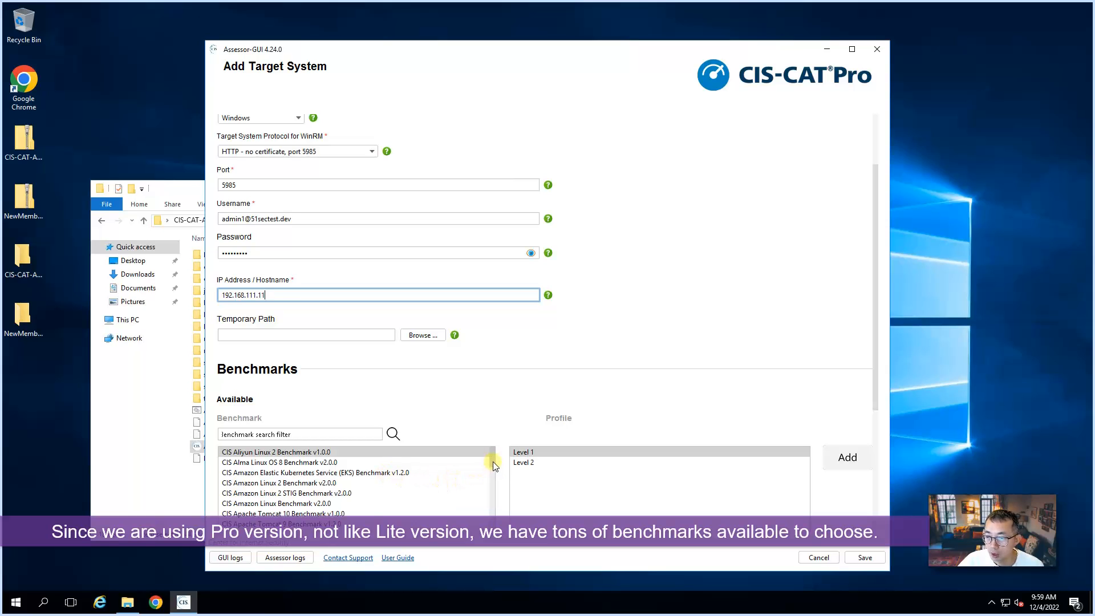
left_click_drag(493, 461, 482, 517)
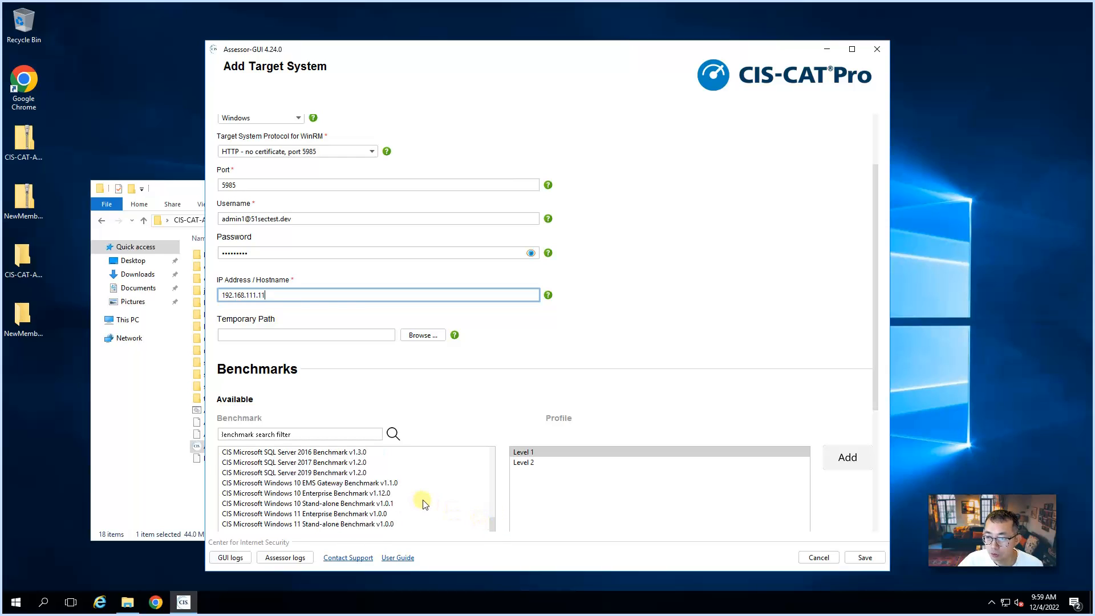
scroll(432, 503, "down", 3)
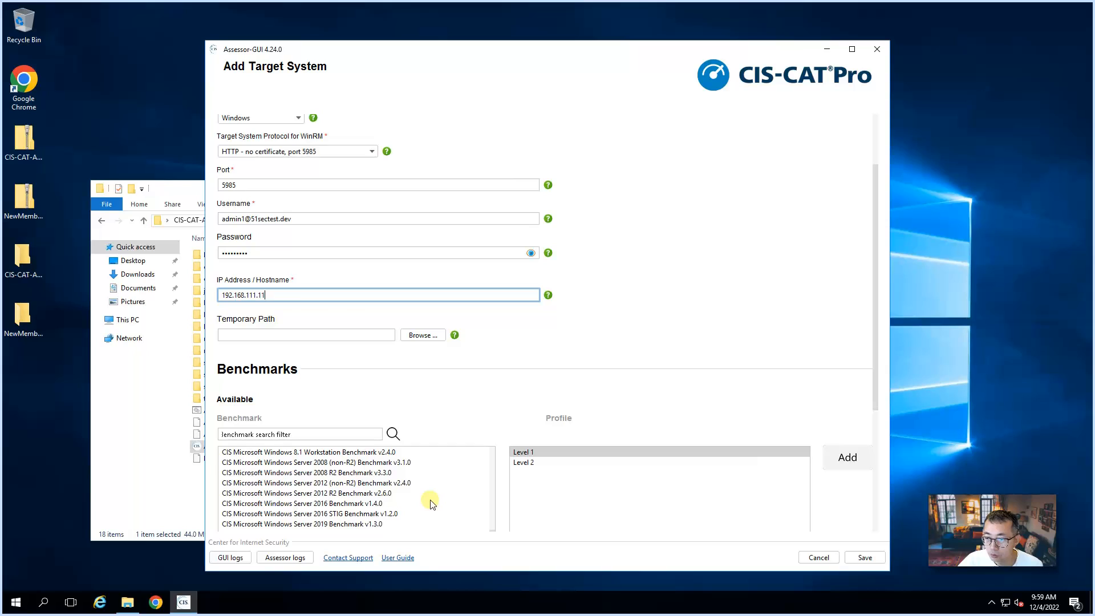
scroll(432, 503, "down", 1)
left_click(360, 515)
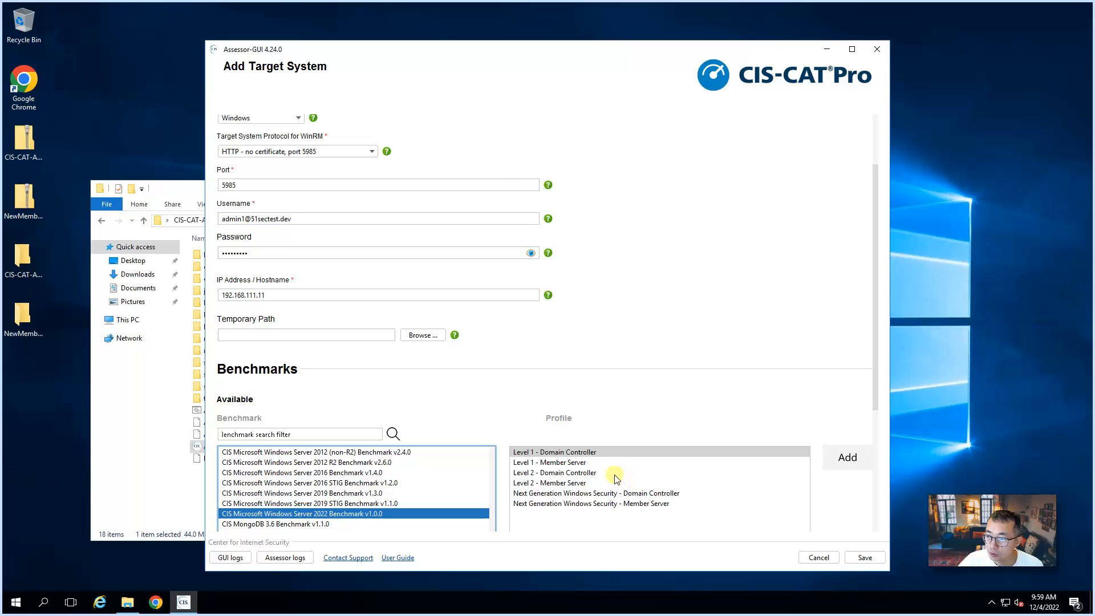
left_click(572, 452)
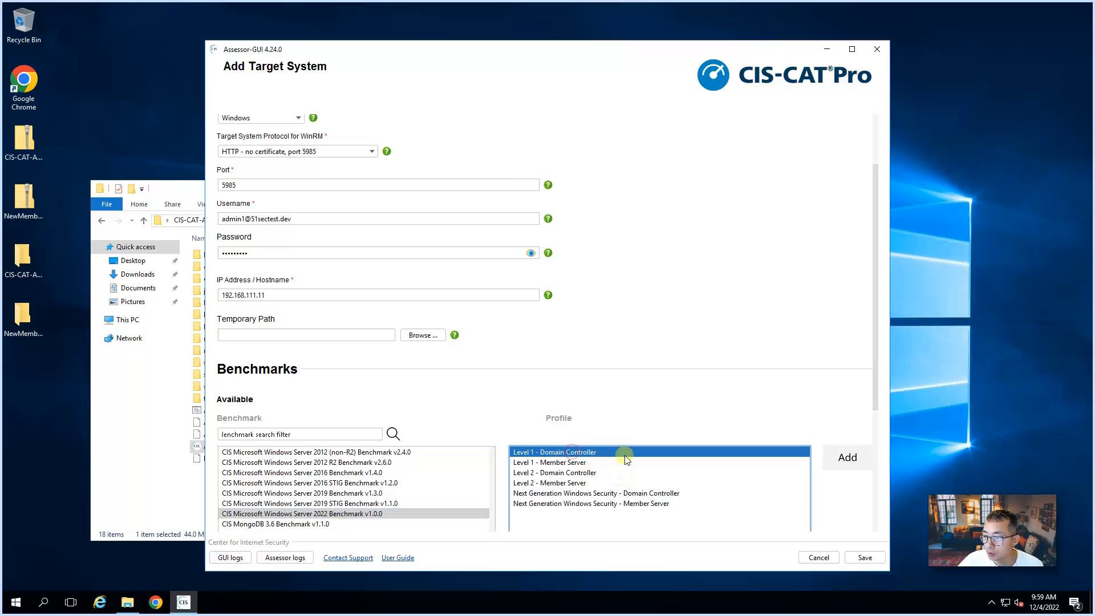
left_click(848, 457)
scroll(844, 462, "down", 3)
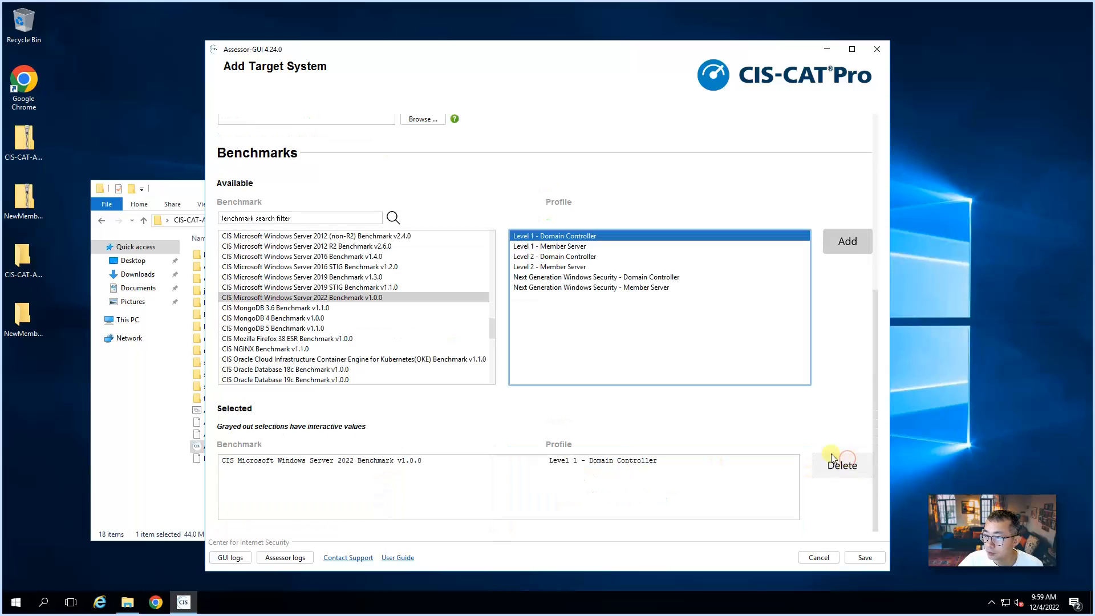
left_click(864, 558)
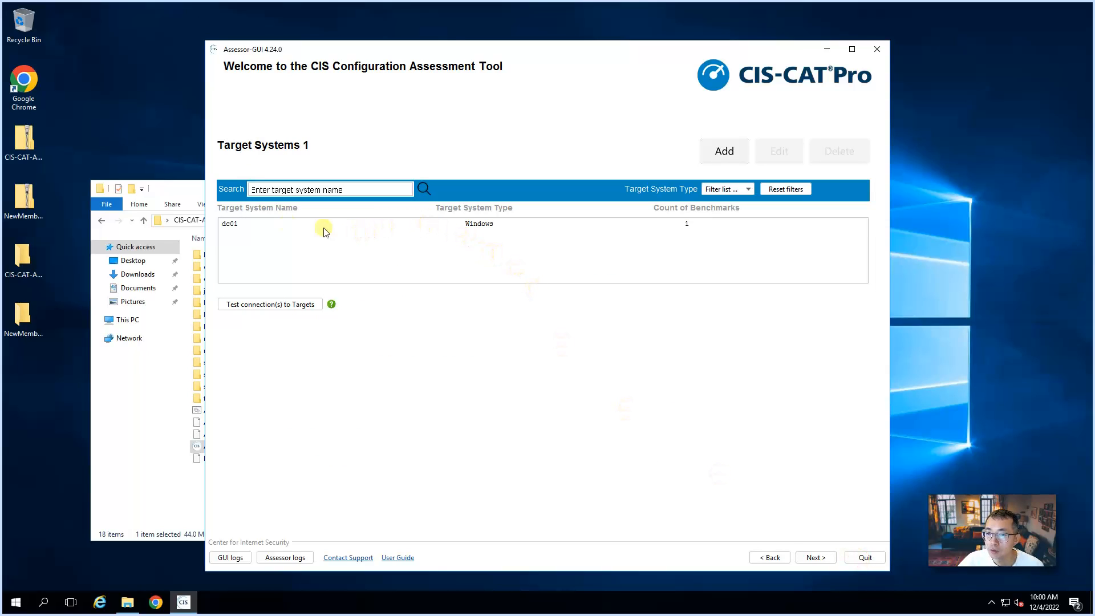
Test the connection to the dc01 target and review the session connection lines in the test output
left_click(247, 224)
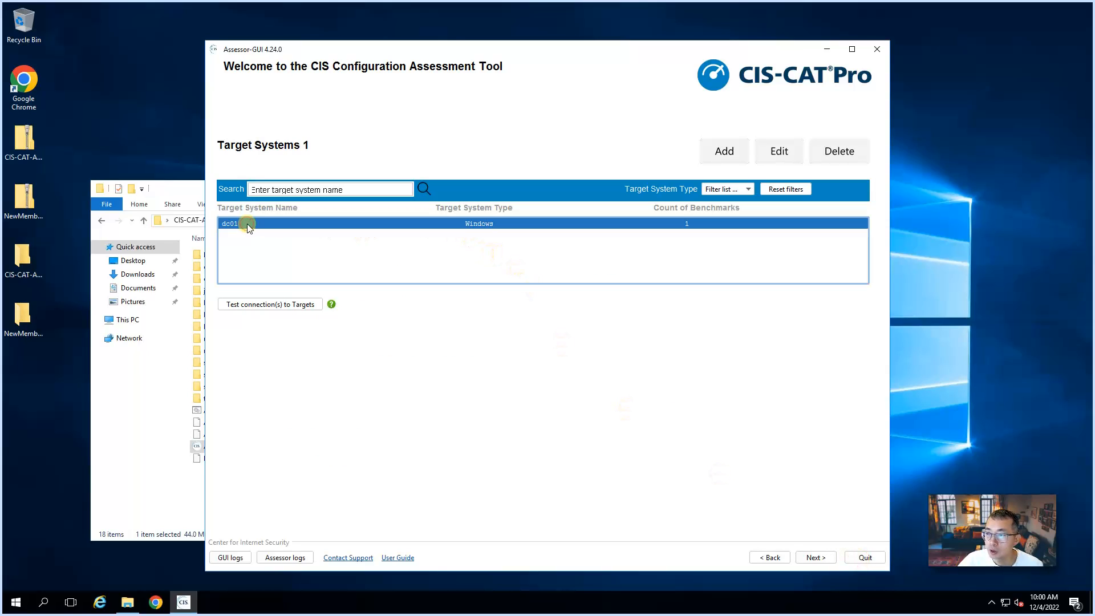
left_click(251, 304)
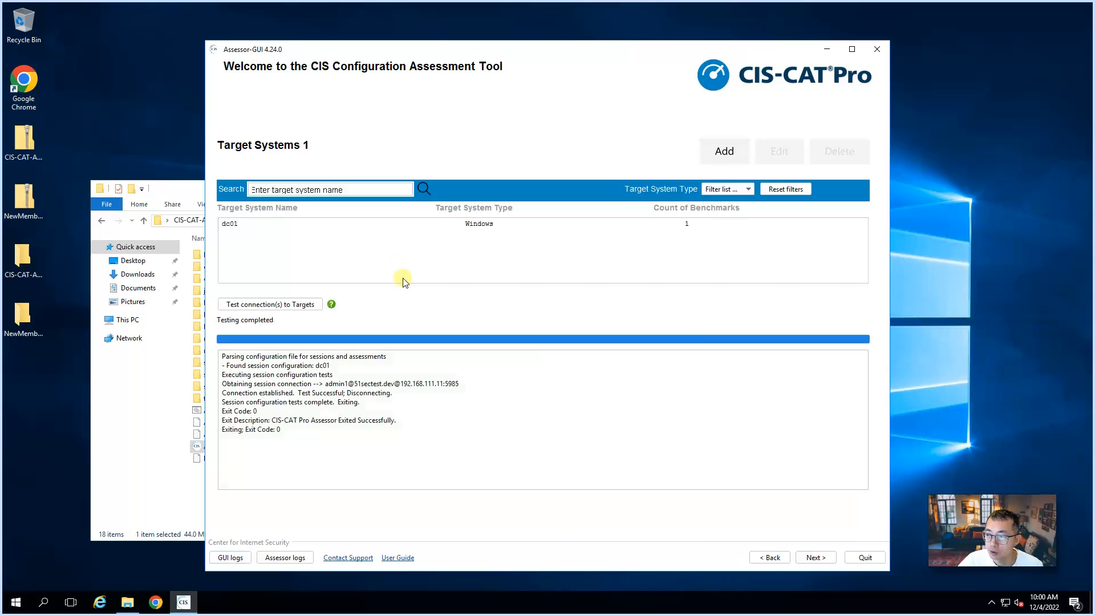
left_click_drag(221, 385, 313, 384)
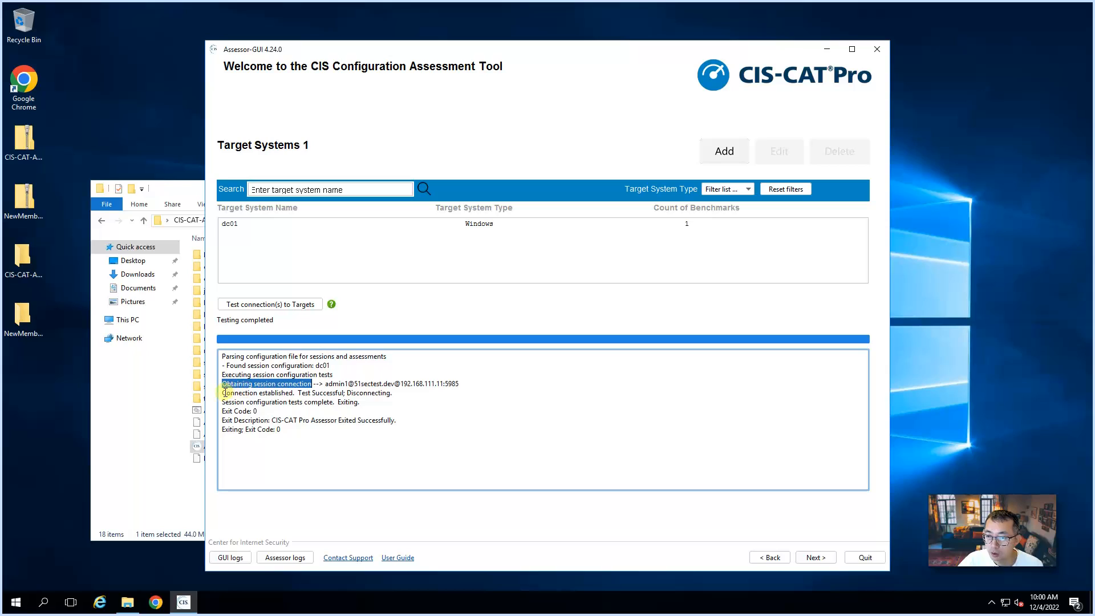
left_click_drag(225, 393, 404, 397)
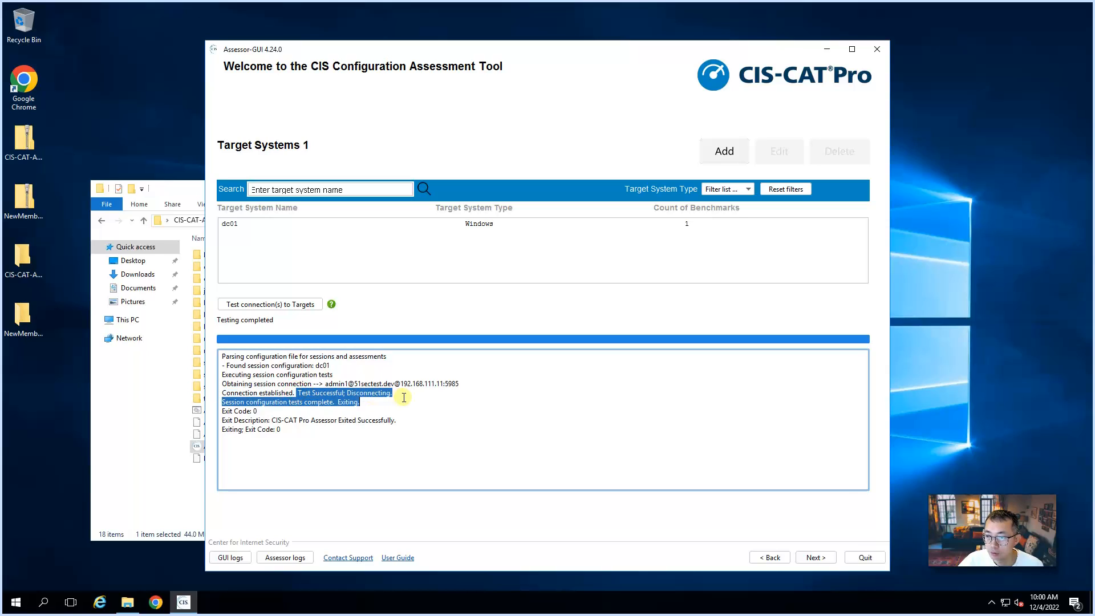
Continue to the assessment options and choose HTML and CSV as the report output formats
left_click(816, 558)
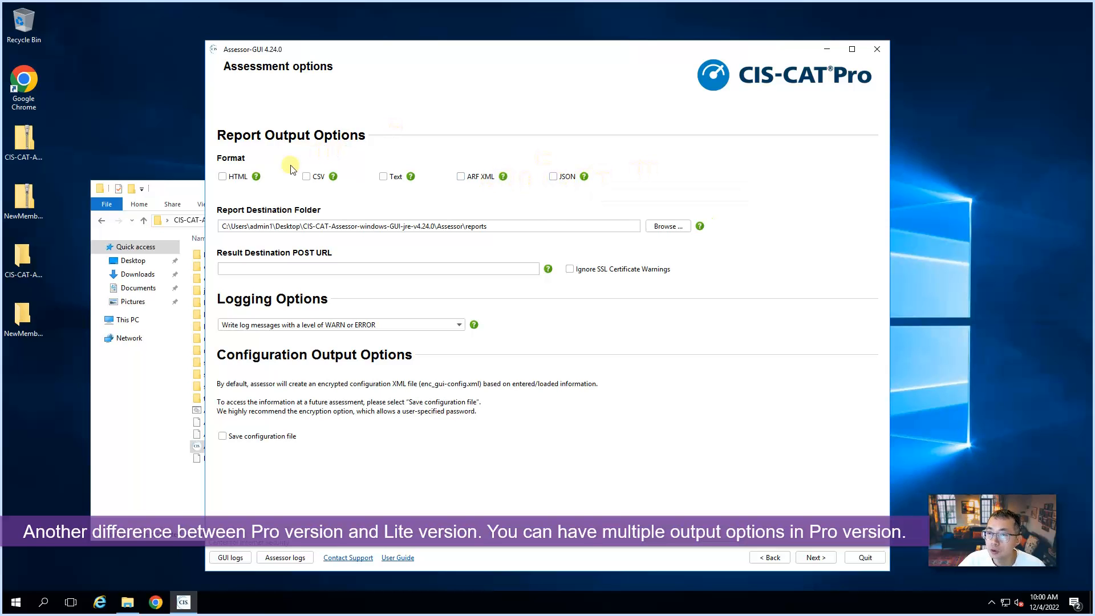
left_click(246, 179)
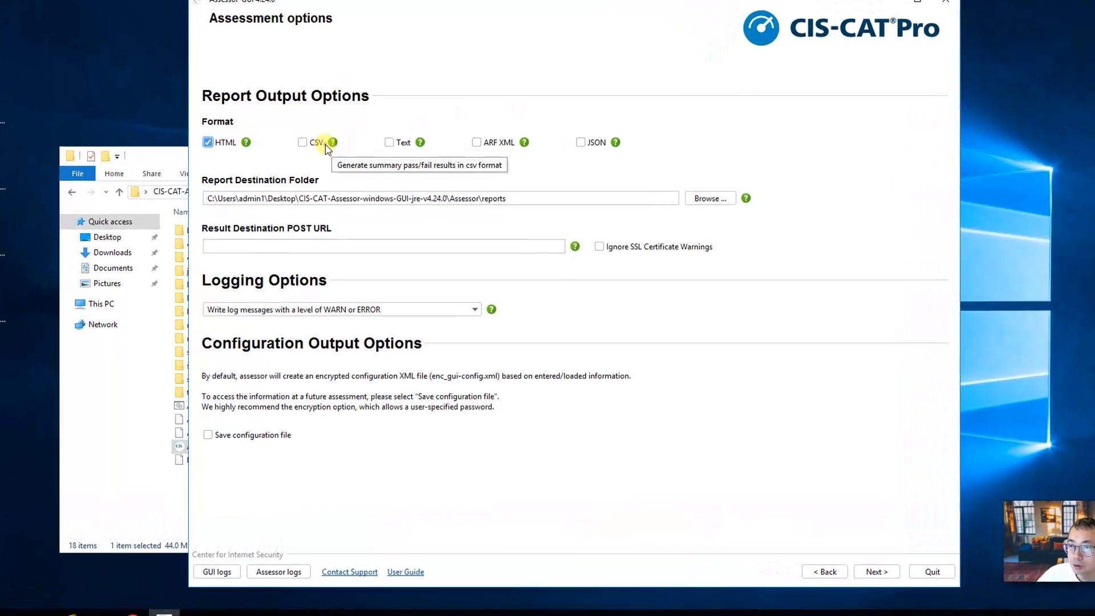
left_click(324, 143)
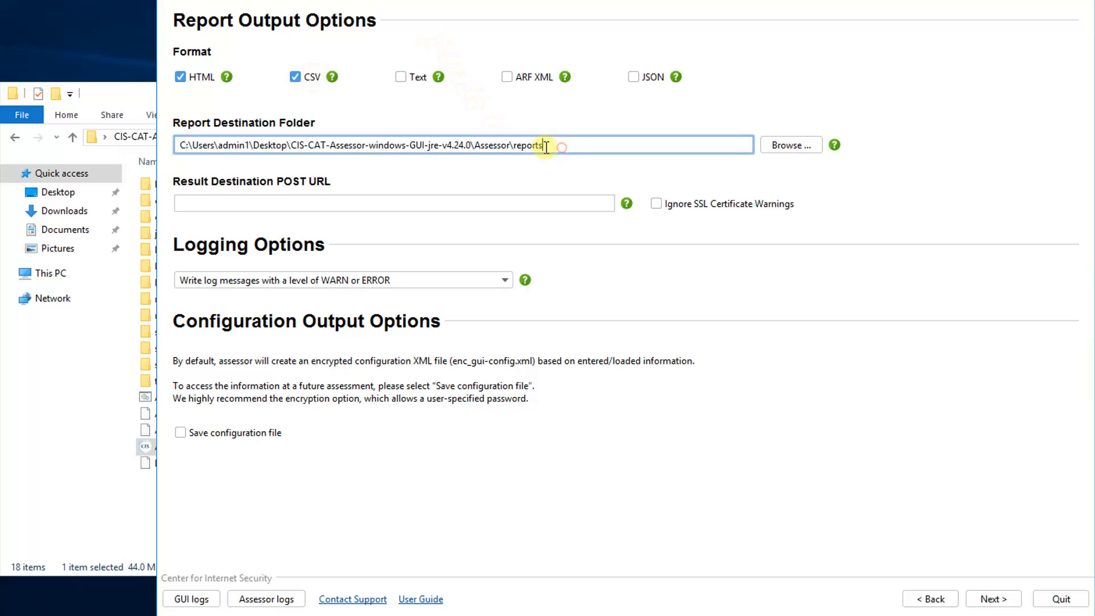
Keep the default report destination folder and start the assessment of the dc01 target
mouse_move(550, 145)
left_mouse_down()
mouse_move(488, 145)
mouse_move(549, 142)
left_mouse_up()
left_click(993, 602)
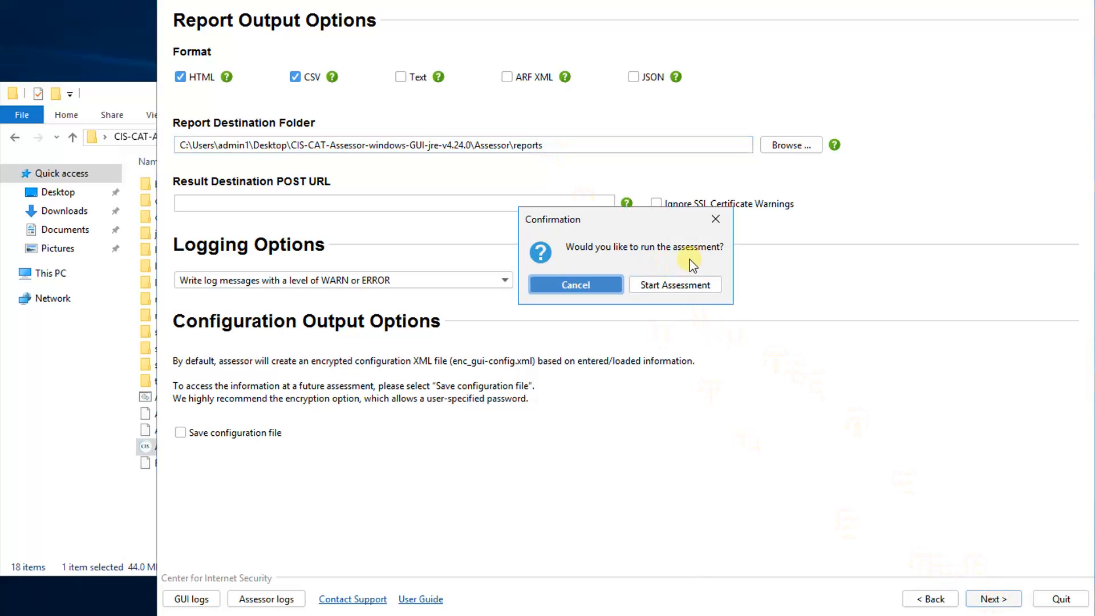
left_click(657, 286)
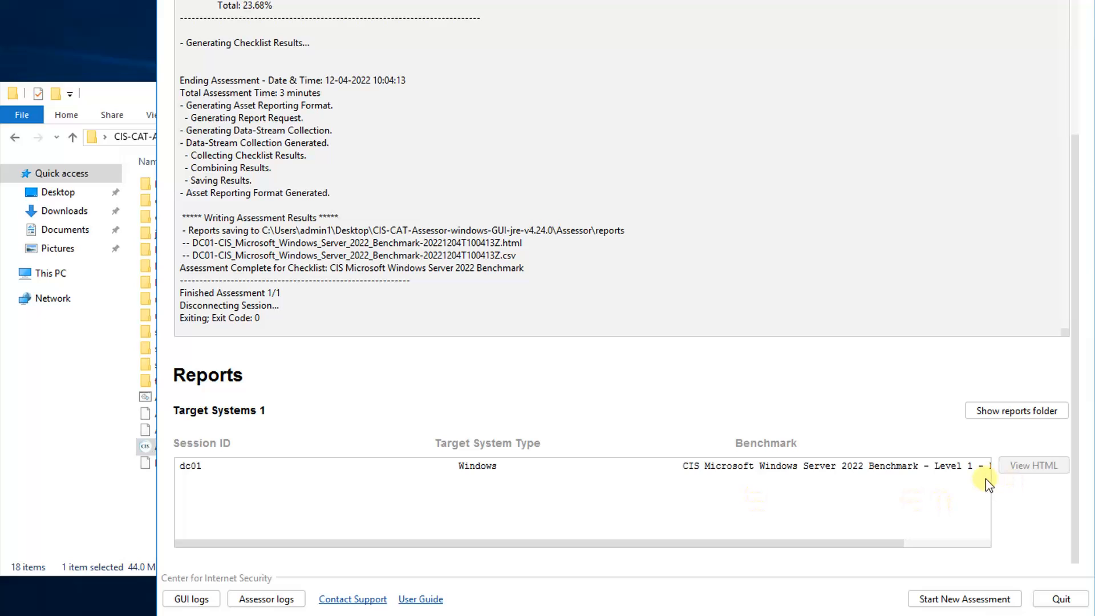
Open the HTML report for the dc01 session and maximize the report window
left_click(973, 469)
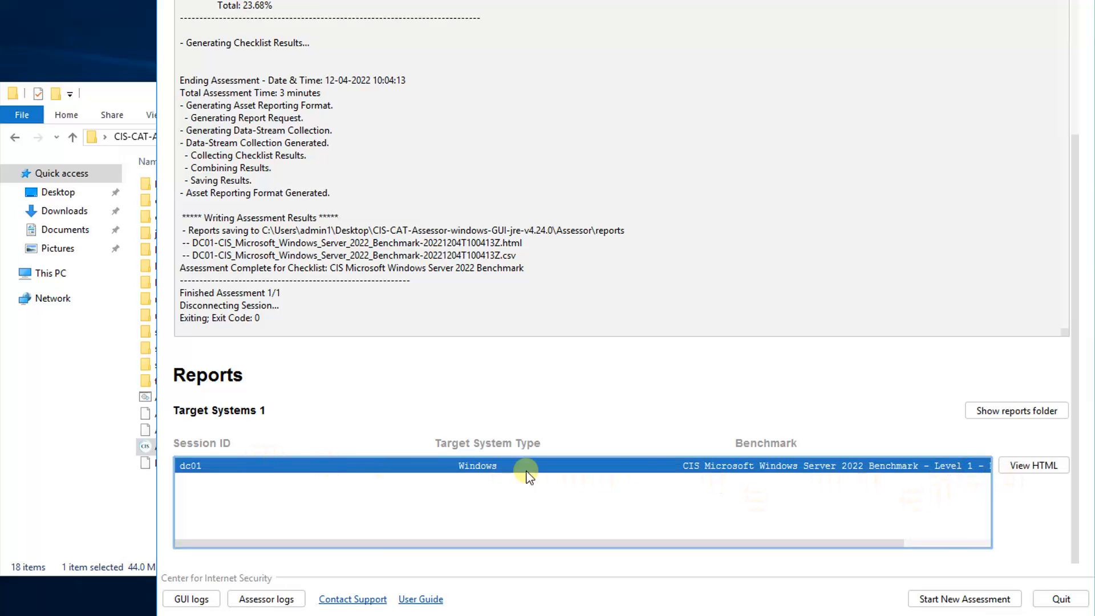
left_click(1024, 466)
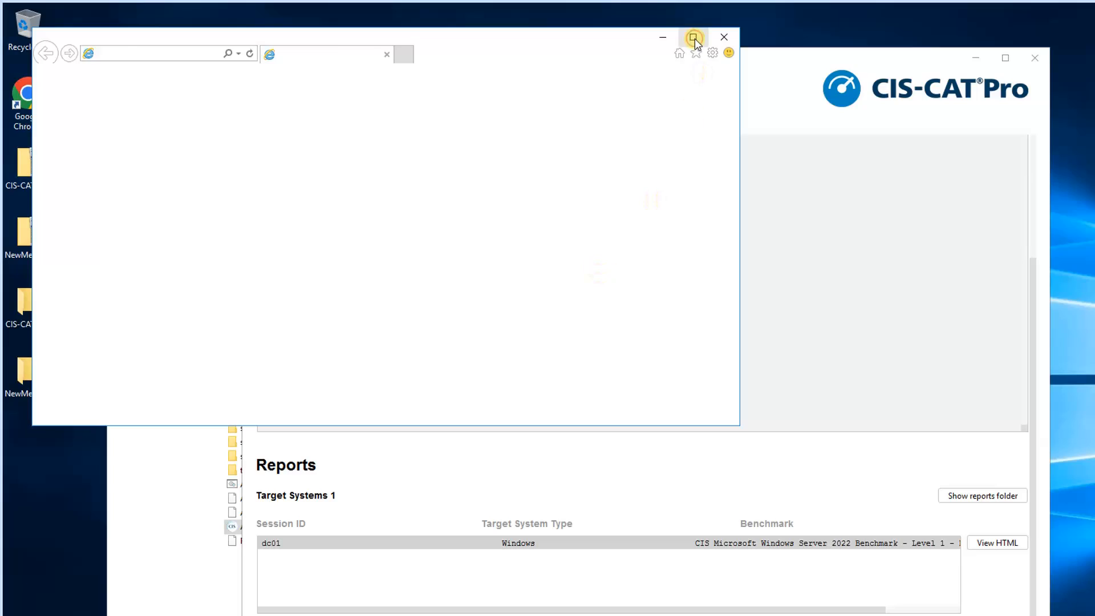
left_click(484, 337)
left_click(524, 55)
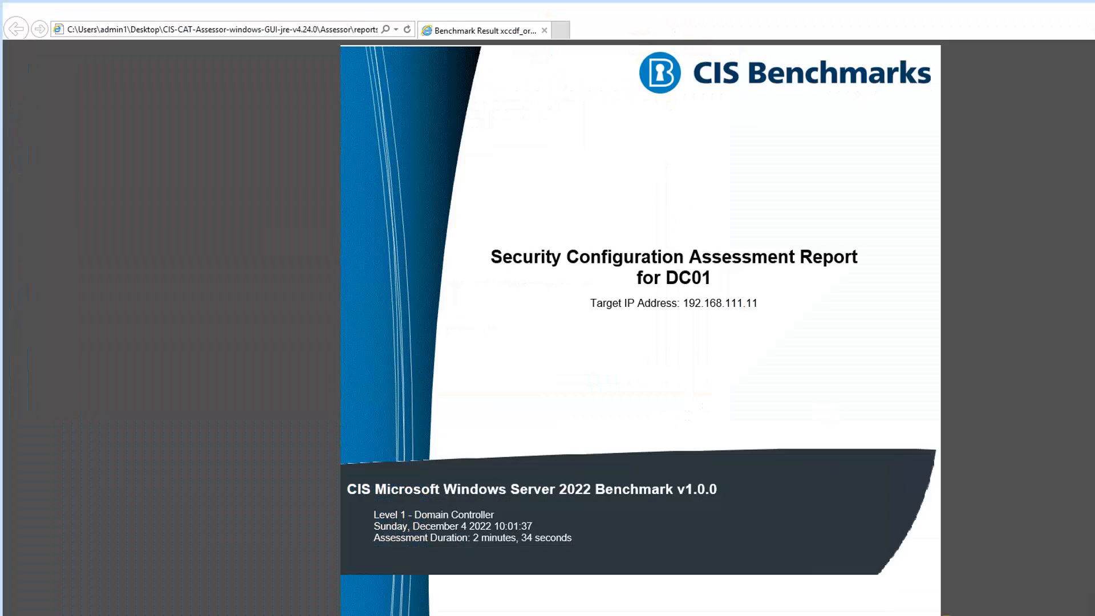
Review the report's summary scores per section, the profile descriptions and the pass/fail list of assessment results
scroll(847, 450, "down", 10)
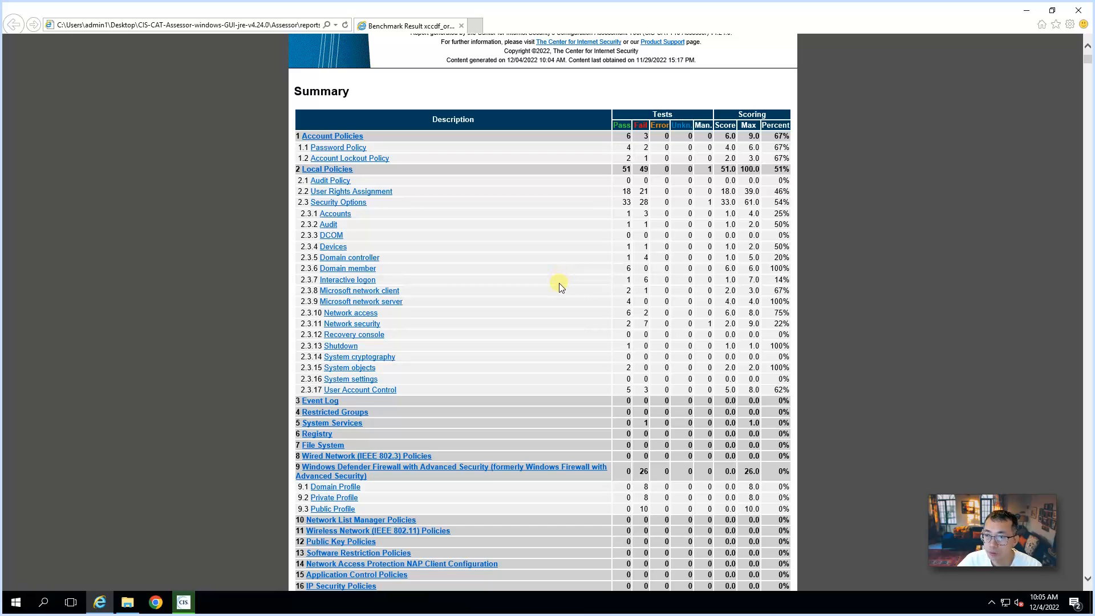
scroll(559, 283, "down", 6)
scroll(559, 283, "up", 6)
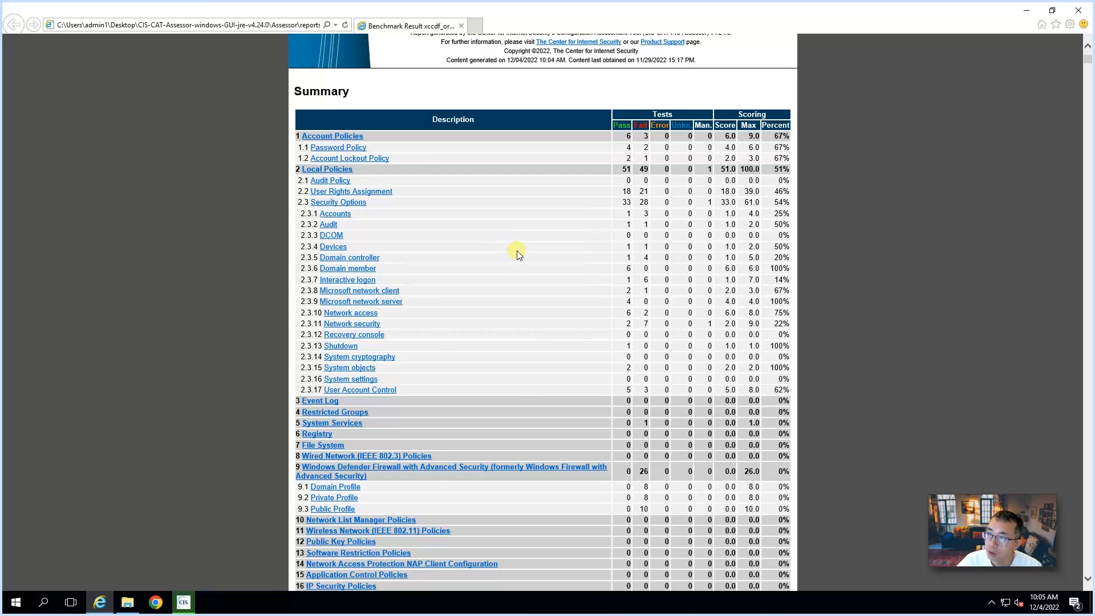
scroll(518, 254, "down", 20)
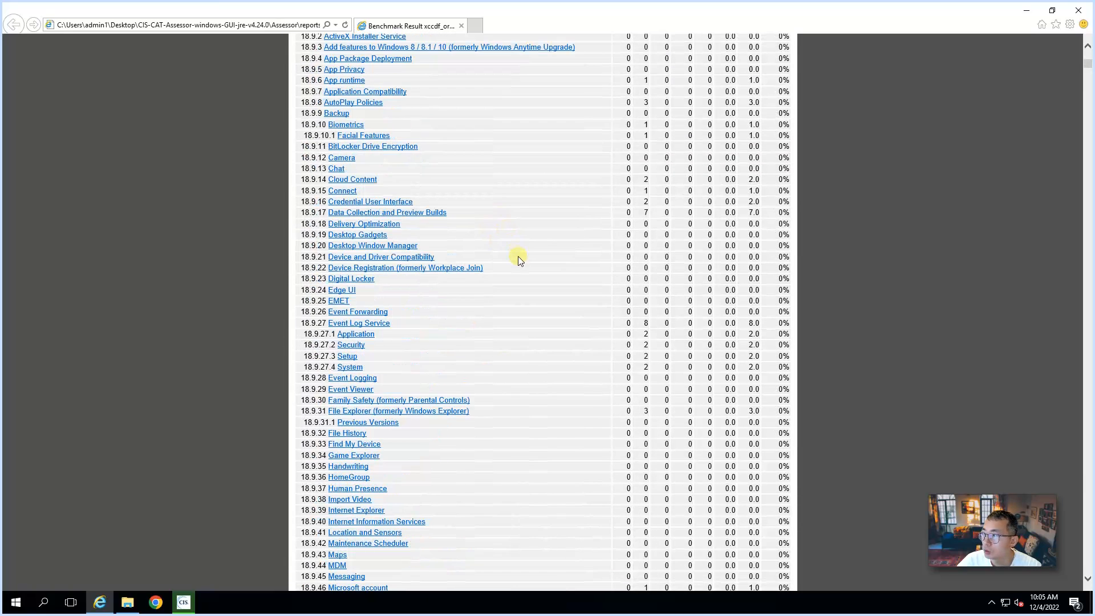
scroll(518, 255, "down", 20)
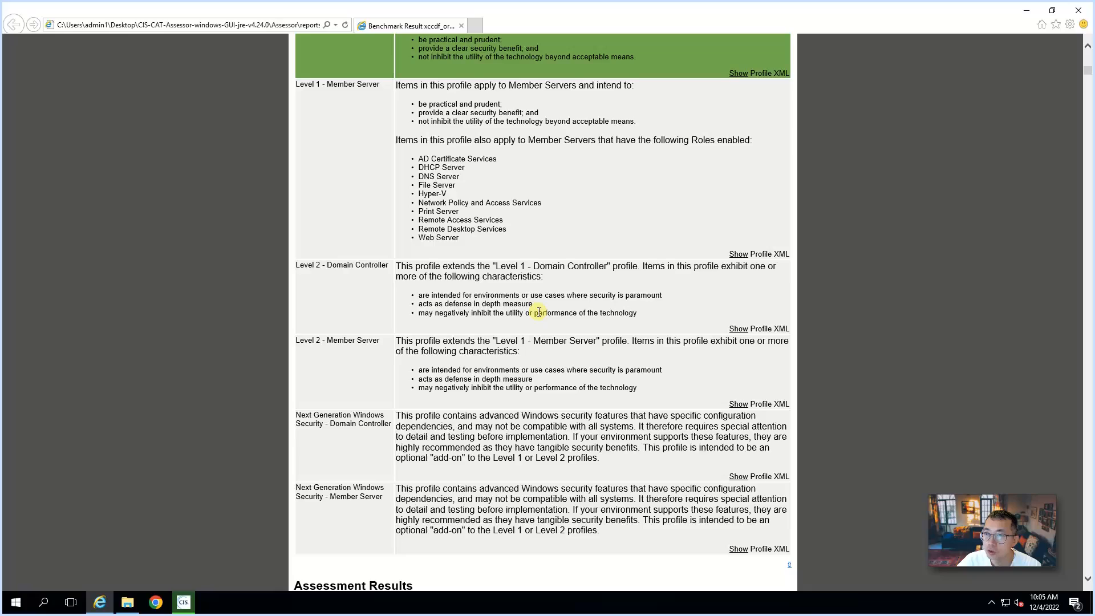
scroll(539, 312, "down", 20)
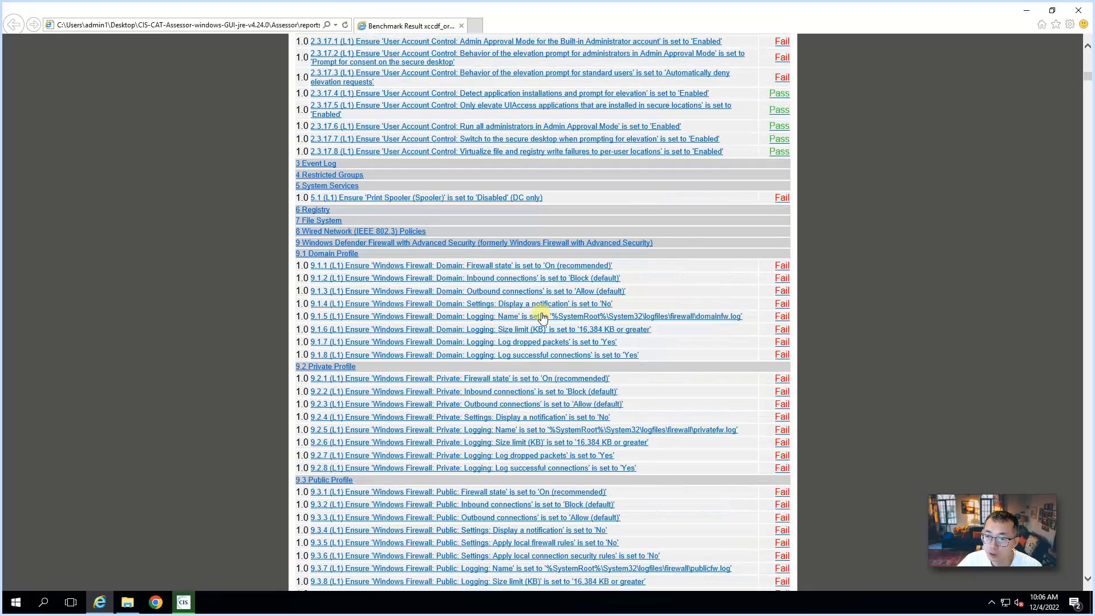
Open the details of rule 17.3.2 'Audit Process Creation', read the remediation guidance there and in the following rules, and minimize the report
scroll(539, 314, "down", 15)
left_click(519, 285)
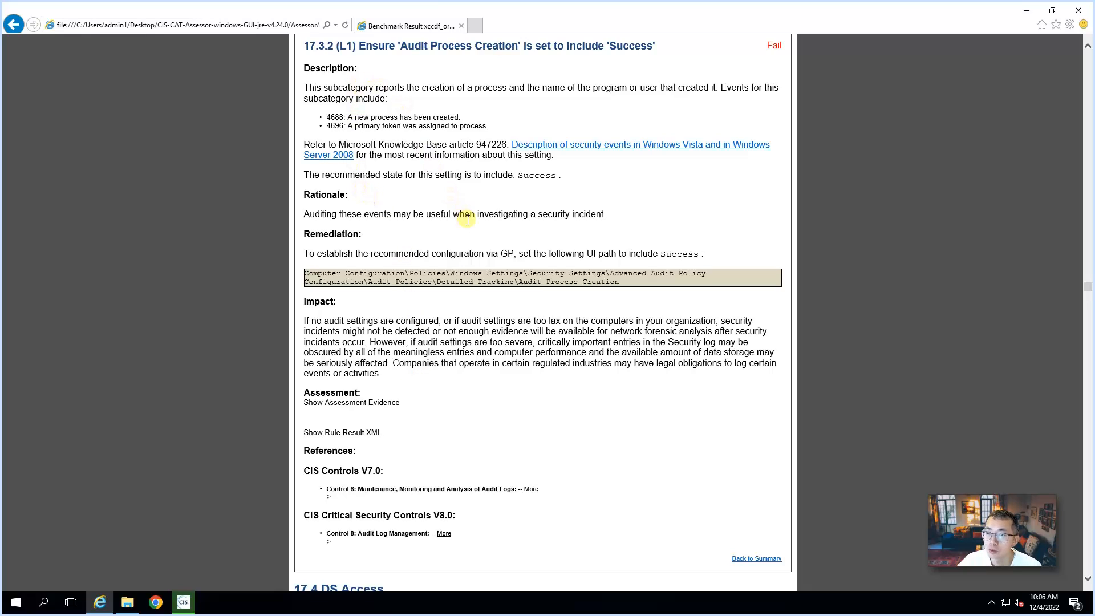
scroll(467, 219, "down", 10)
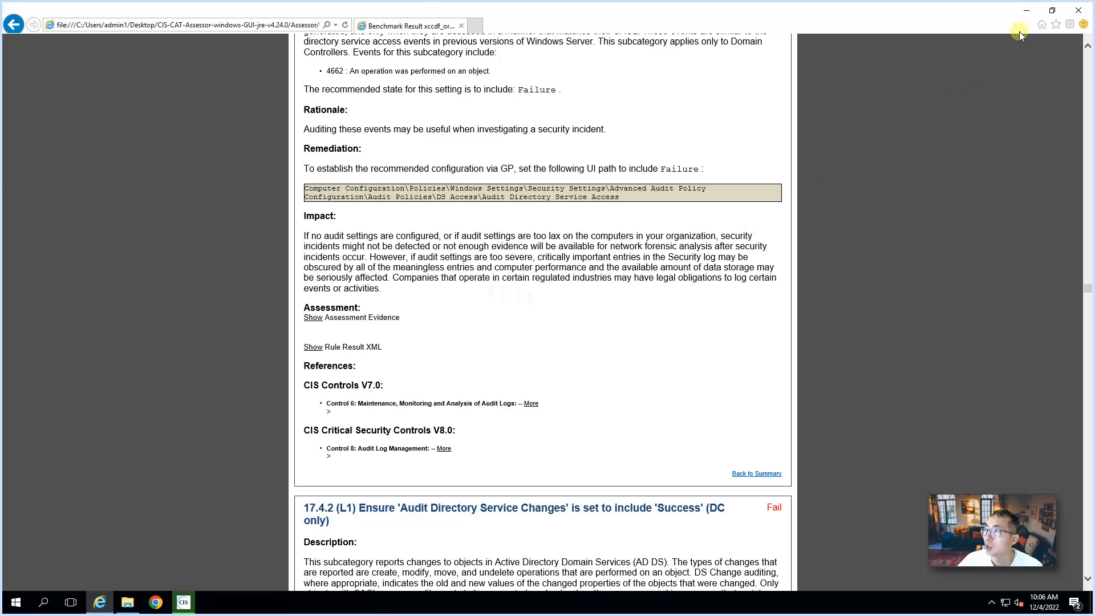
left_click(1027, 10)
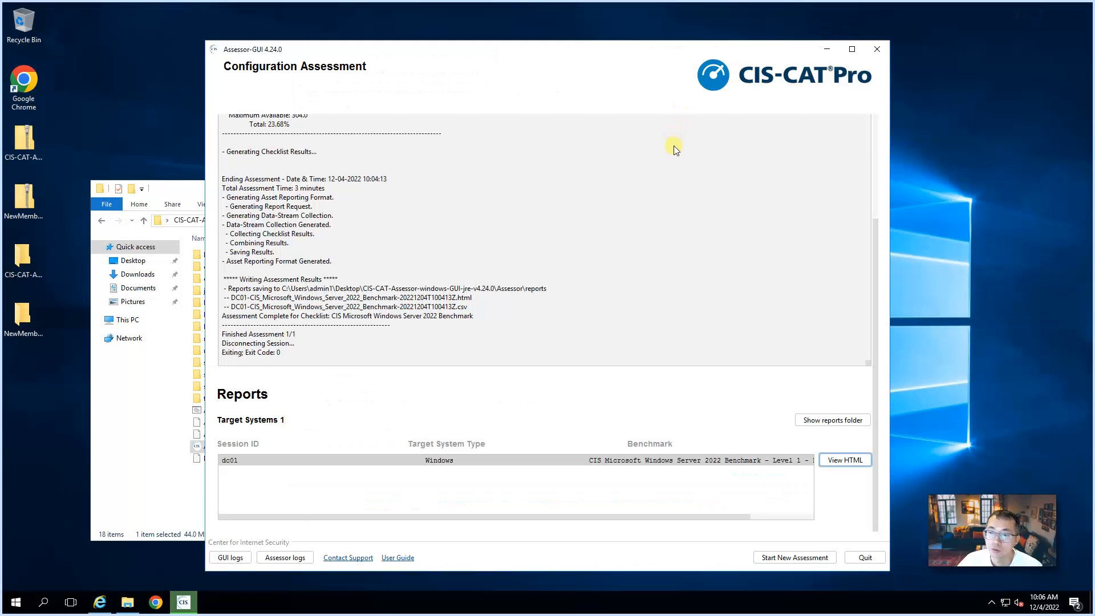